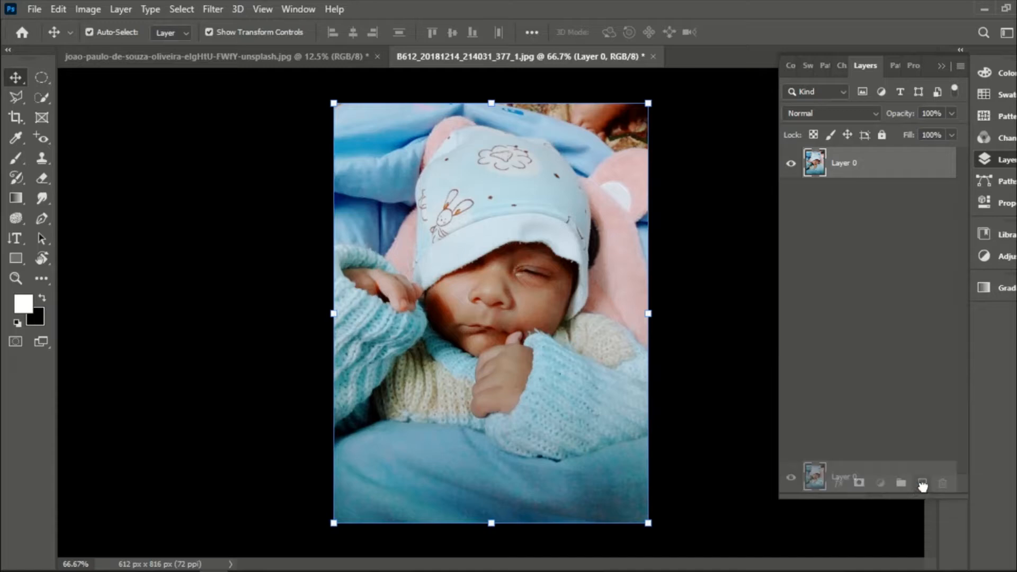
- Duplicate Layer 0 and run Select Subject on the copy to select the baby
{"action": "left_click_drag", "start_coordinate": [922, 485], "coordinate": [922, 484]}
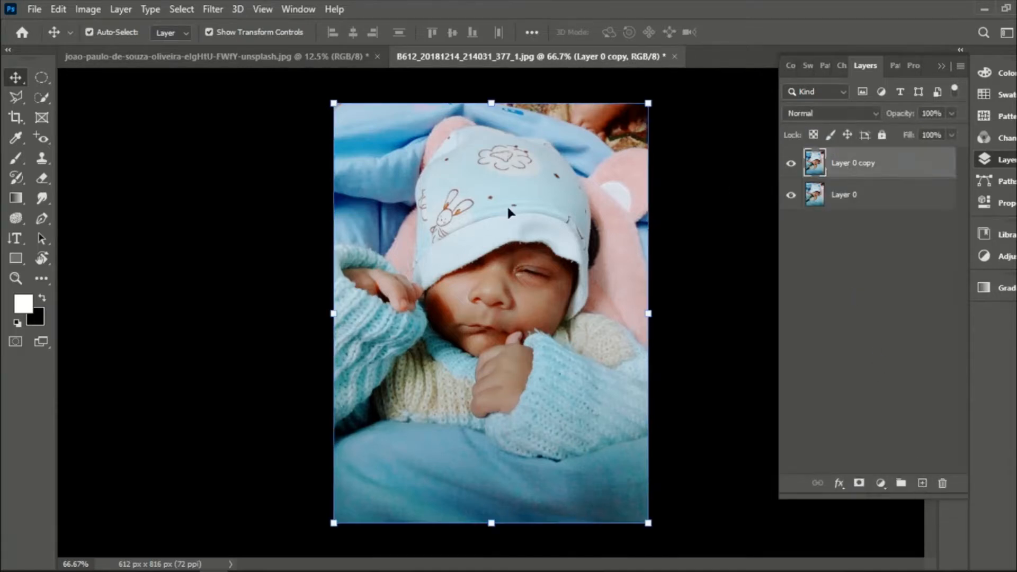
{"action": "left_click", "coordinate": [42, 97]}
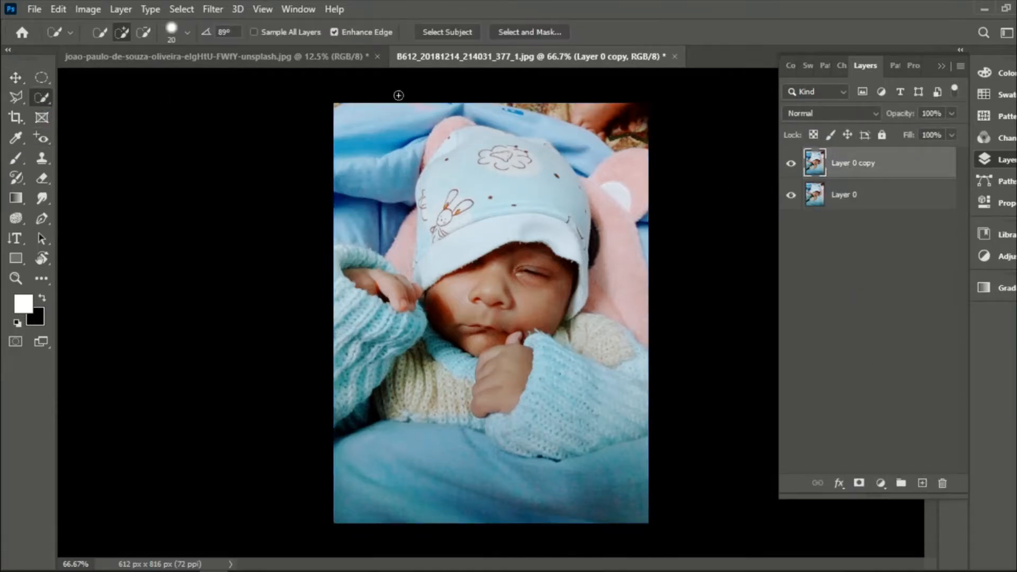
{"action": "left_click", "coordinate": [462, 31]}
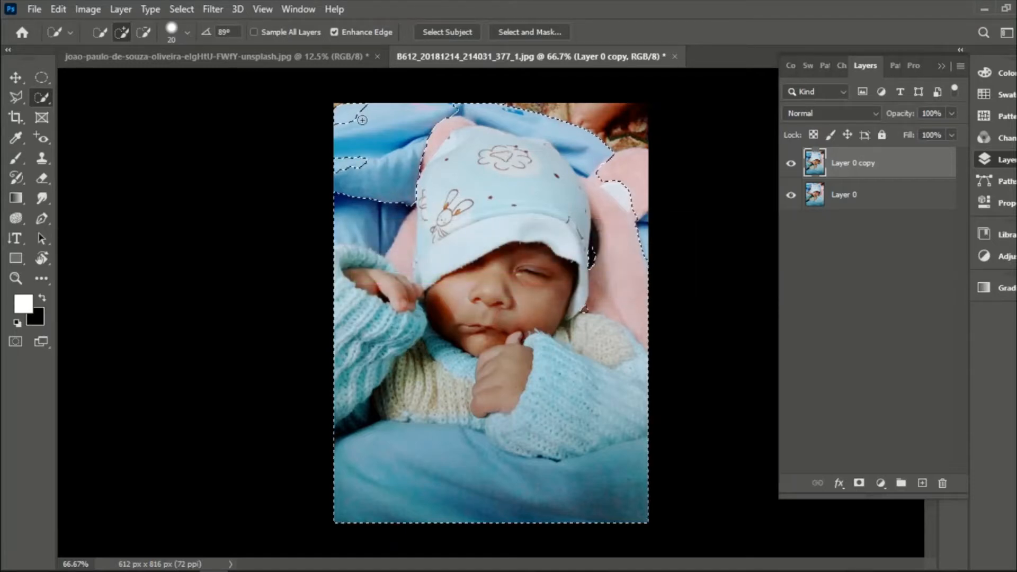
- Refine the selection with the Quick Selection tool, removing the blue blanket and pink plush background and including the raised sleeve and the cap
{"action": "left_click", "coordinate": [341, 118], "text": "alt"}
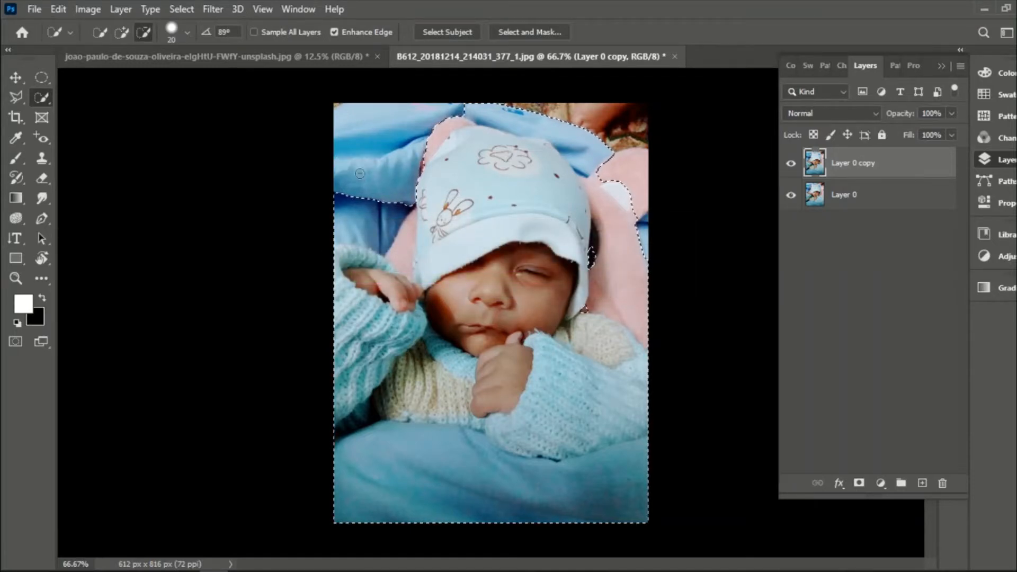
{"action": "mouse_move", "coordinate": [349, 188]}
{"action": "left_mouse_down"}
{"action": "mouse_move", "coordinate": [338, 231]}
{"action": "mouse_move", "coordinate": [385, 217]}
{"action": "left_mouse_up"}
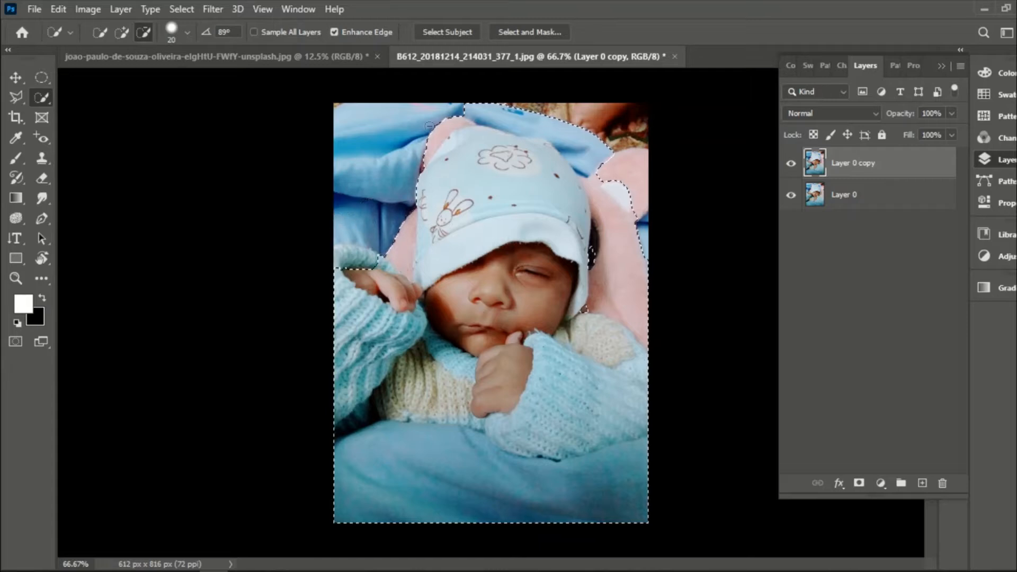
{"action": "mouse_move", "coordinate": [429, 125]}
{"action": "left_mouse_down"}
{"action": "mouse_move", "coordinate": [430, 148]}
{"action": "mouse_move", "coordinate": [465, 111]}
{"action": "mouse_move", "coordinate": [564, 122]}
{"action": "mouse_move", "coordinate": [592, 137]}
{"action": "mouse_move", "coordinate": [616, 196]}
{"action": "mouse_move", "coordinate": [621, 280]}
{"action": "left_mouse_up"}
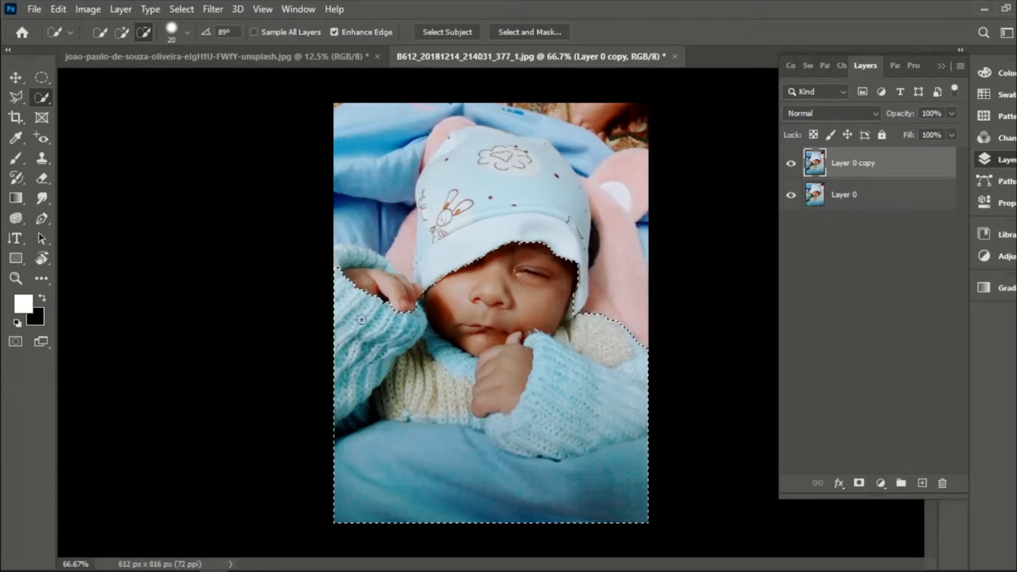
{"action": "left_click_drag", "start_coordinate": [339, 258], "coordinate": [358, 264]}
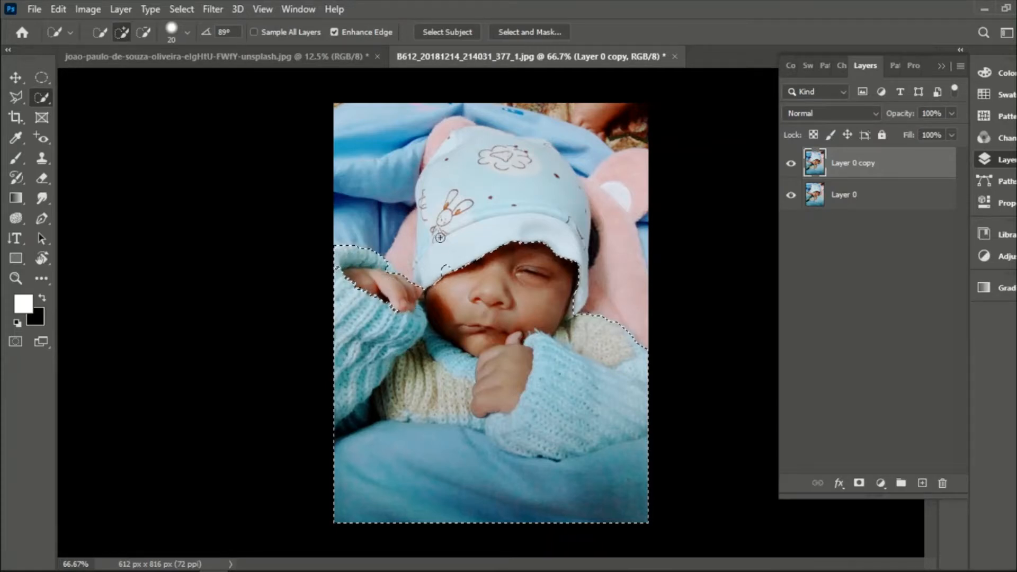
{"action": "mouse_move", "coordinate": [441, 238]}
{"action": "left_mouse_down"}
{"action": "mouse_move", "coordinate": [436, 178]}
{"action": "mouse_move", "coordinate": [454, 151]}
{"action": "mouse_move", "coordinate": [492, 139]}
{"action": "mouse_move", "coordinate": [513, 145]}
{"action": "mouse_move", "coordinate": [546, 191]}
{"action": "mouse_move", "coordinate": [567, 285]}
{"action": "left_mouse_up"}
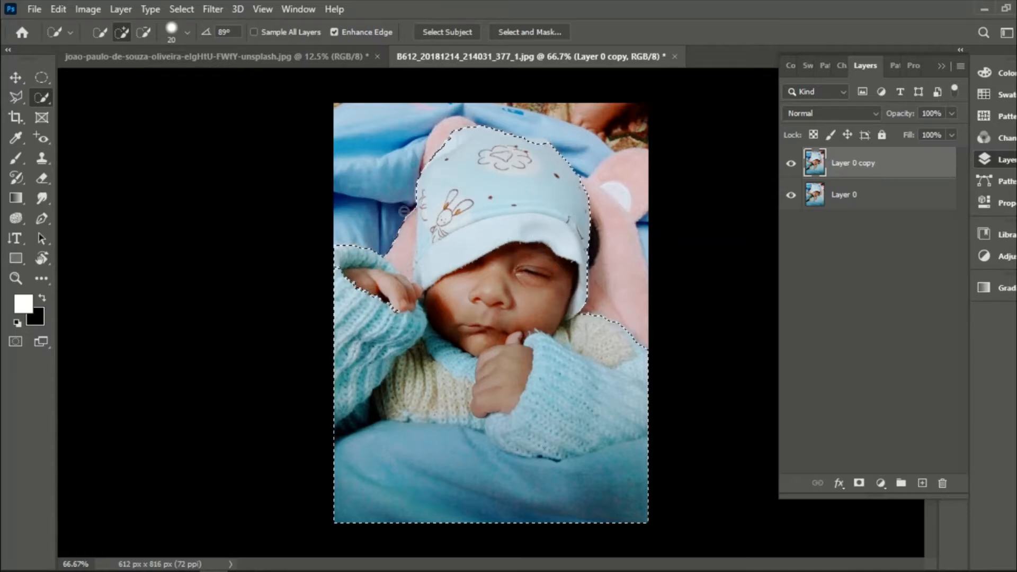
{"action": "key", "text": "alt"}
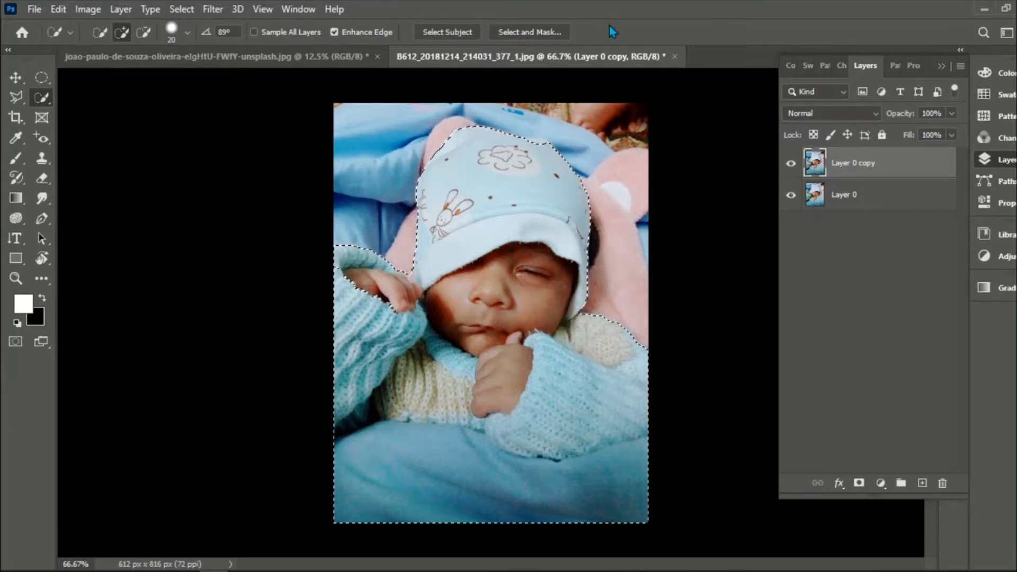
- Output the baby selection from Layer 0 copy through Select and Mask as a New Layer with Layer Mask
{"action": "left_click", "coordinate": [535, 30]}
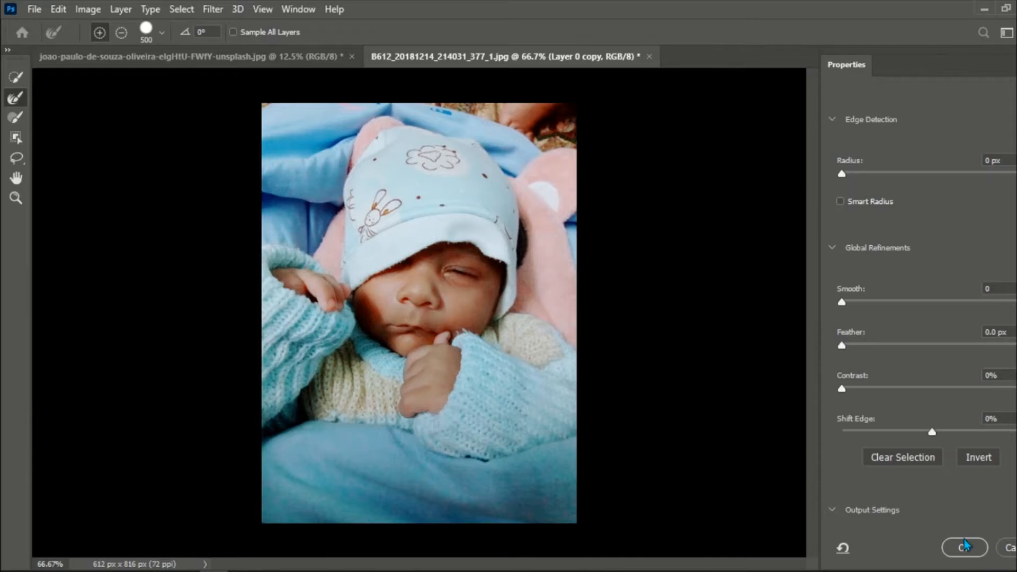
{"action": "left_click", "coordinate": [965, 545]}
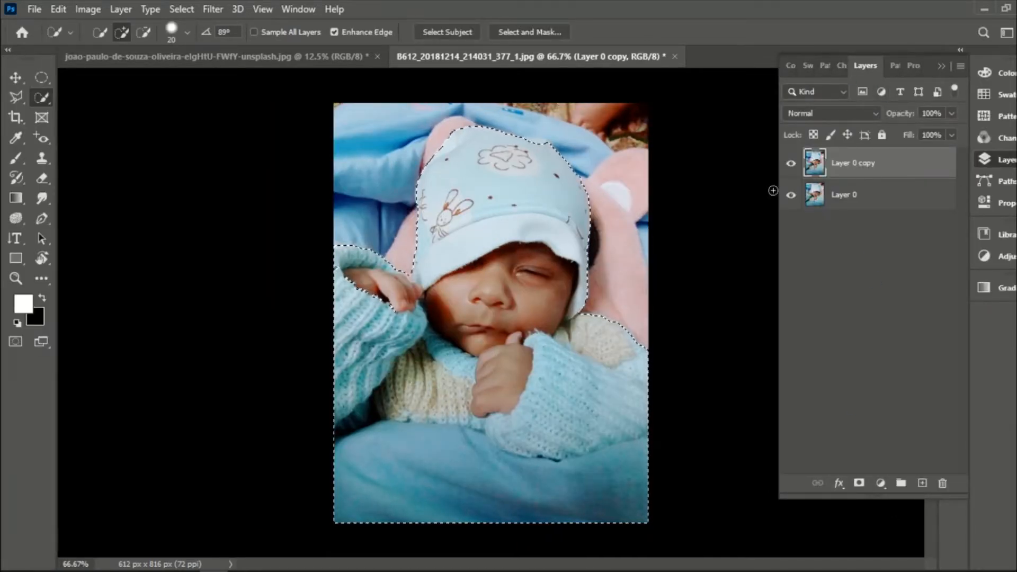
{"action": "left_click", "coordinate": [860, 276]}
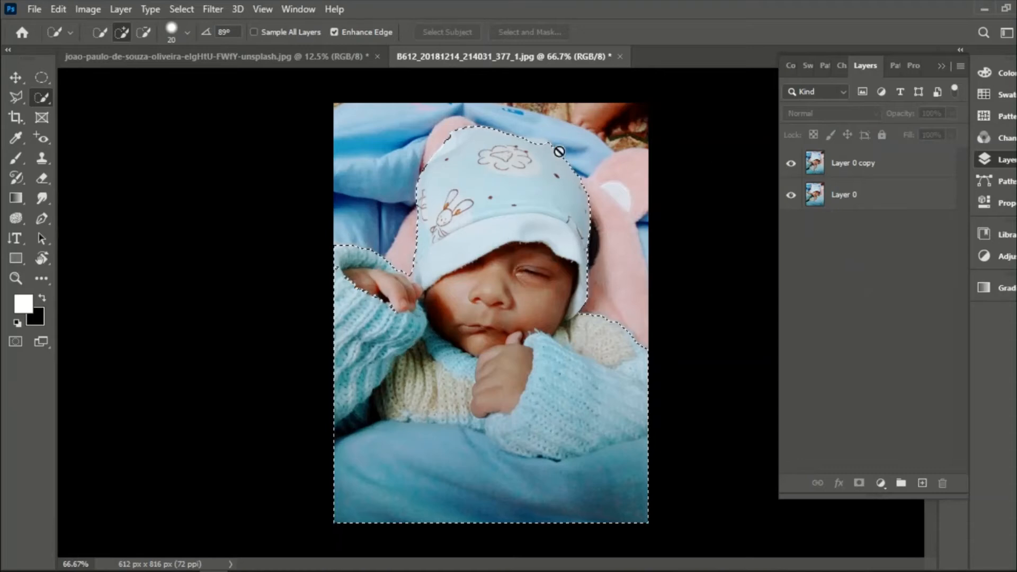
{"action": "left_click", "coordinate": [856, 165]}
{"action": "left_click", "coordinate": [551, 30]}
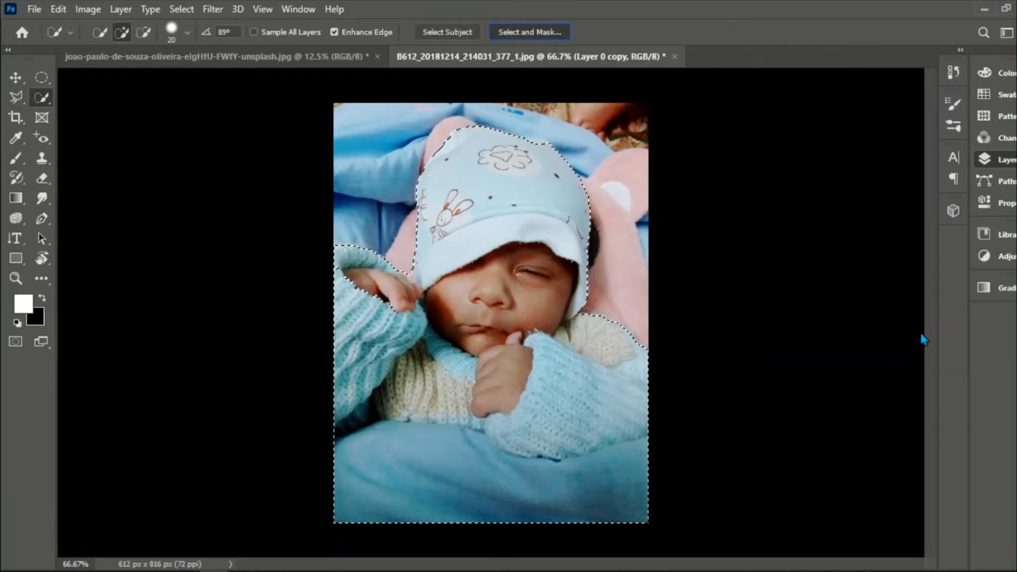
{"action": "scroll", "coordinate": [958, 417], "scroll_direction": "down", "scroll_amount": 4}
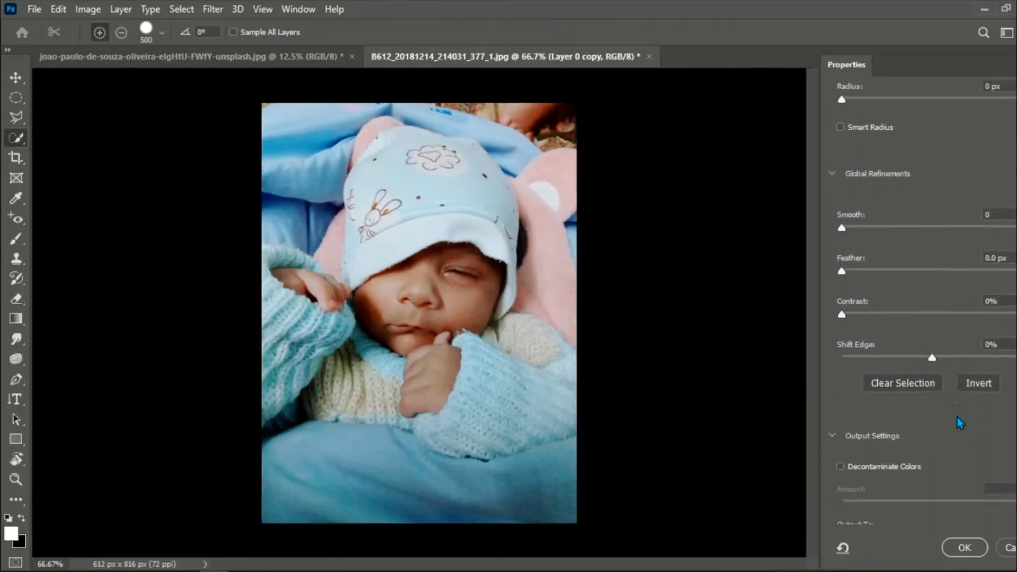
{"action": "left_click", "coordinate": [958, 476]}
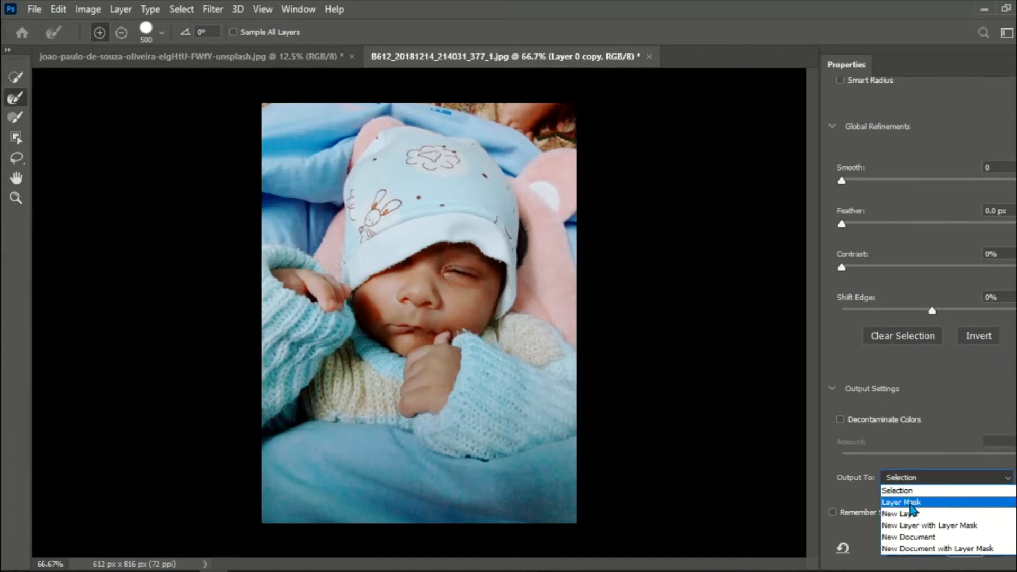
{"action": "left_click", "coordinate": [930, 526]}
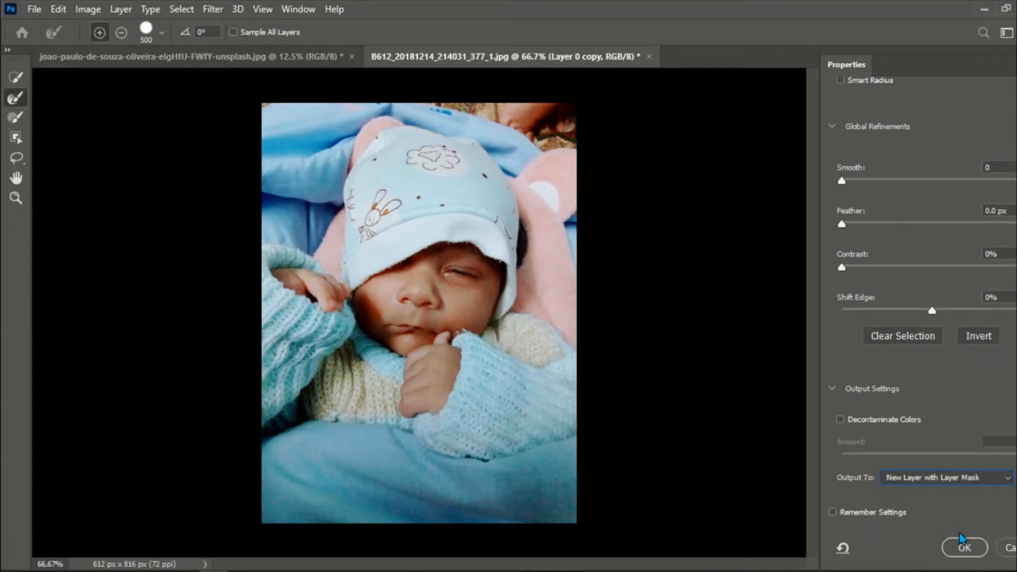
{"action": "left_click", "coordinate": [964, 548]}
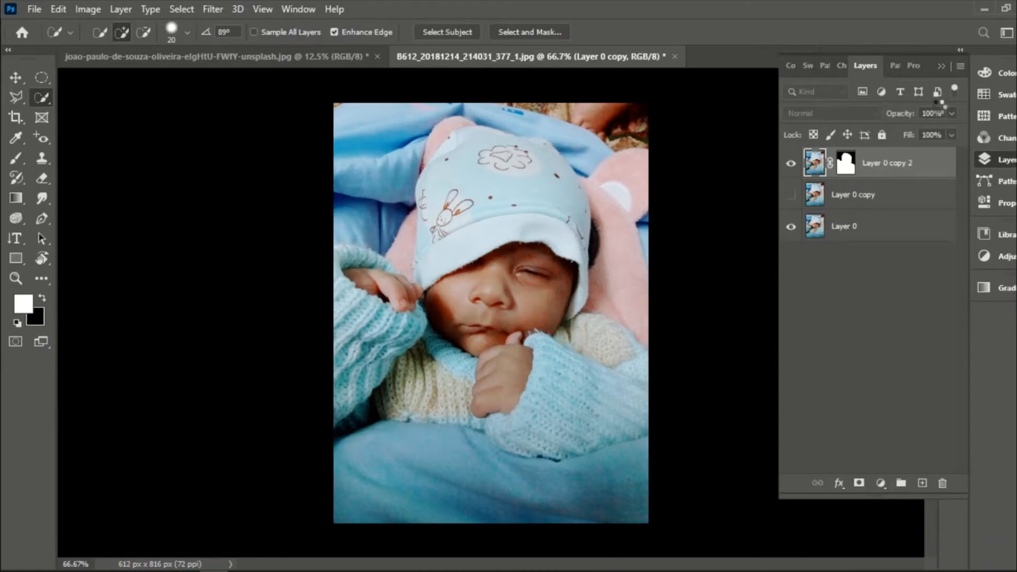
- Delete the hidden Layer 0 copy and hide the original Layer 0
{"action": "left_click", "coordinate": [854, 196]}
{"action": "key", "text": "Delete"}
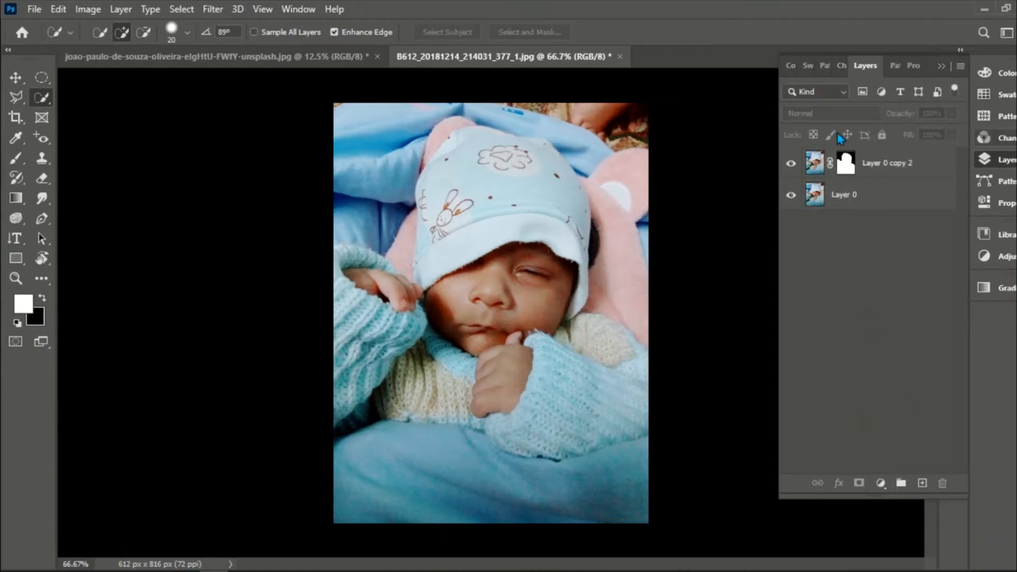
{"action": "left_click", "coordinate": [791, 195]}
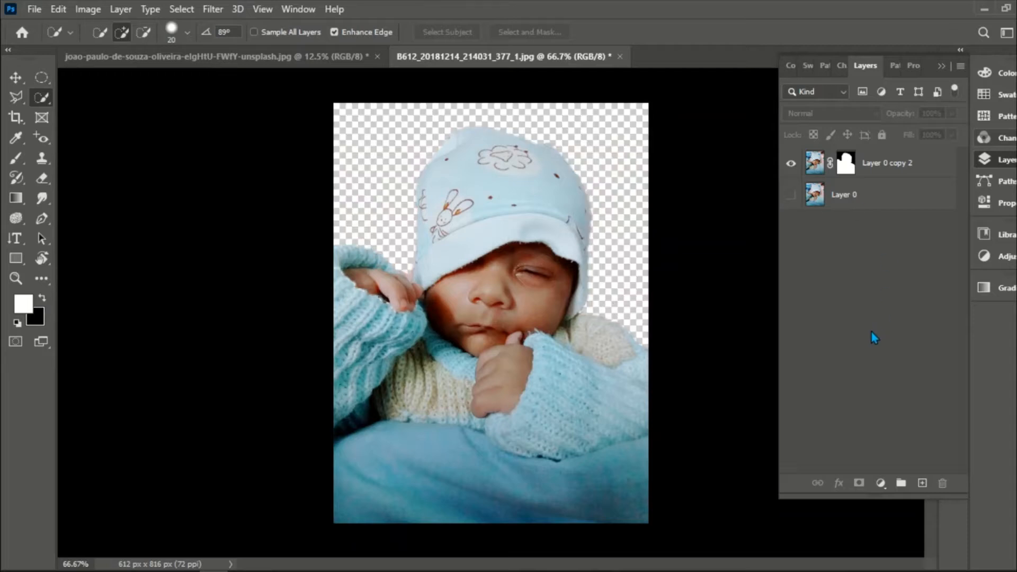
- Scale the masked baby layer to about 489 × 750 px and place it in the canvas's lower-right corner
{"action": "key", "text": "v"}
{"action": "left_click", "coordinate": [541, 196]}
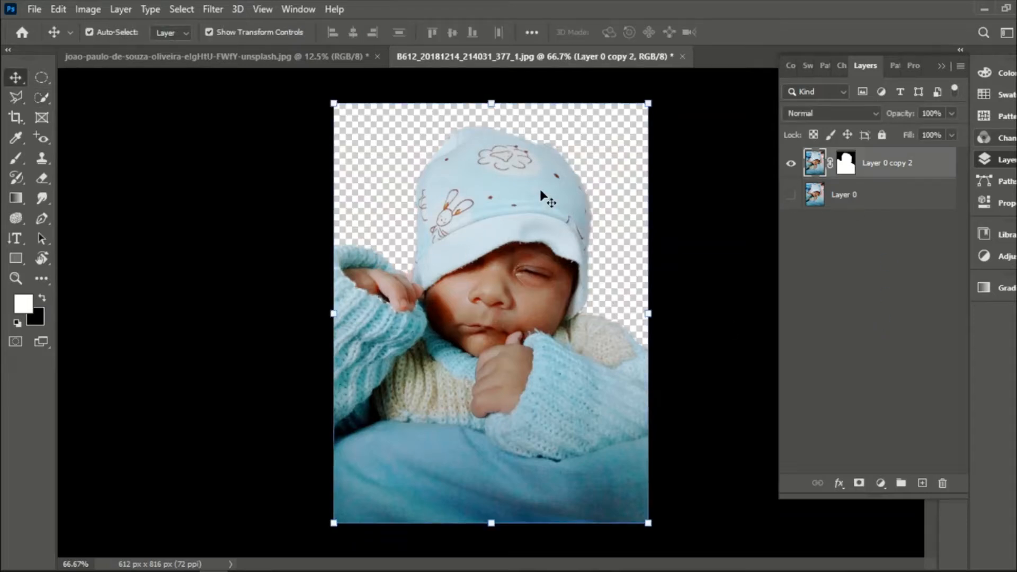
{"action": "left_click_drag", "start_coordinate": [343, 113], "coordinate": [439, 191]}
{"action": "left_click_drag", "start_coordinate": [493, 264], "coordinate": [574, 319]}
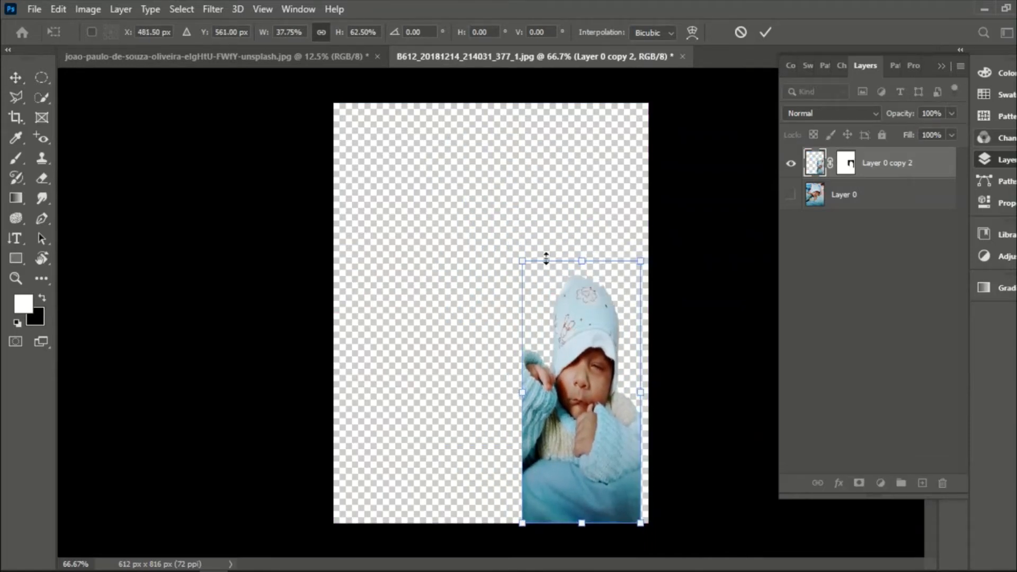
{"action": "left_click_drag", "start_coordinate": [519, 258], "coordinate": [456, 198]}
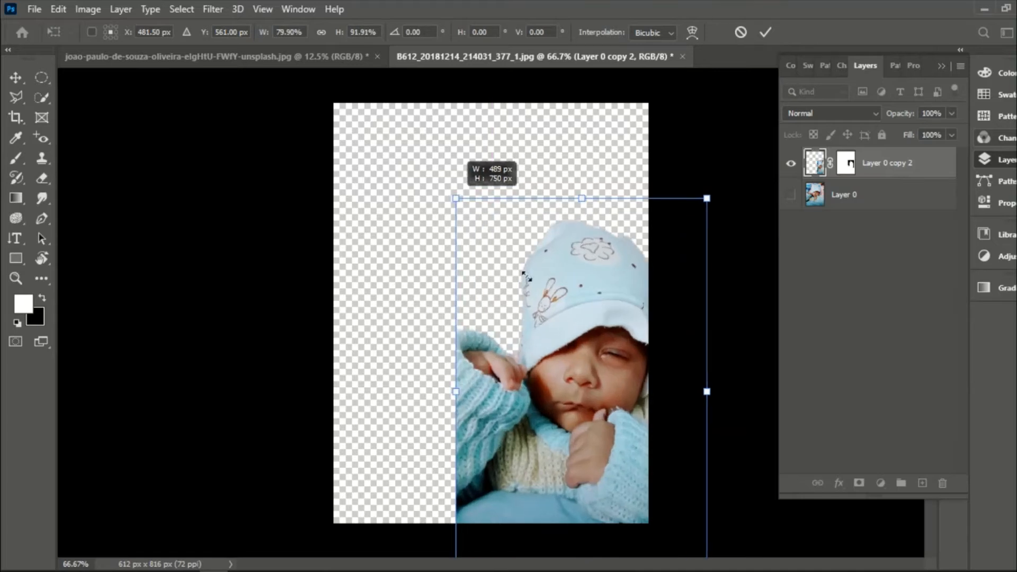
{"action": "left_click_drag", "start_coordinate": [562, 309], "coordinate": [502, 241]}
{"action": "left_click", "coordinate": [765, 33]}
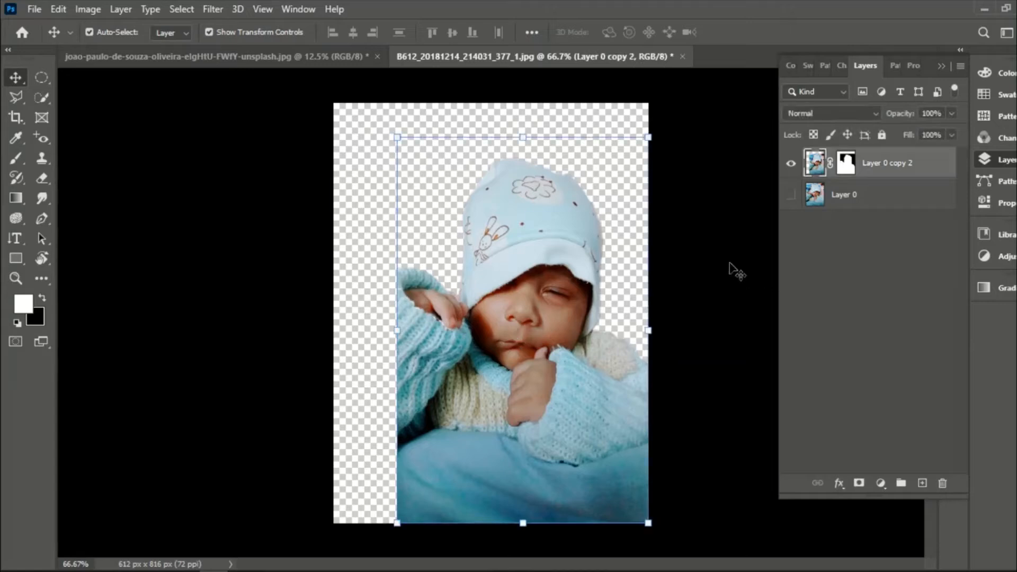
{"action": "left_click", "coordinate": [739, 265]}
- Add a white (ffffff) Solid Color fill layer and move it beneath all other layers
{"action": "left_click", "coordinate": [880, 483]}
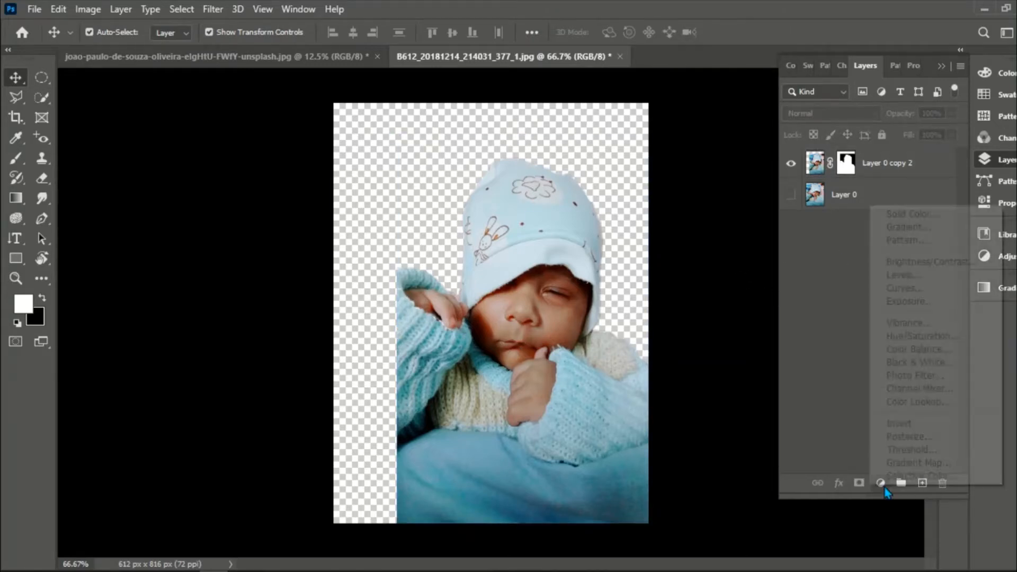
{"action": "left_click", "coordinate": [896, 213]}
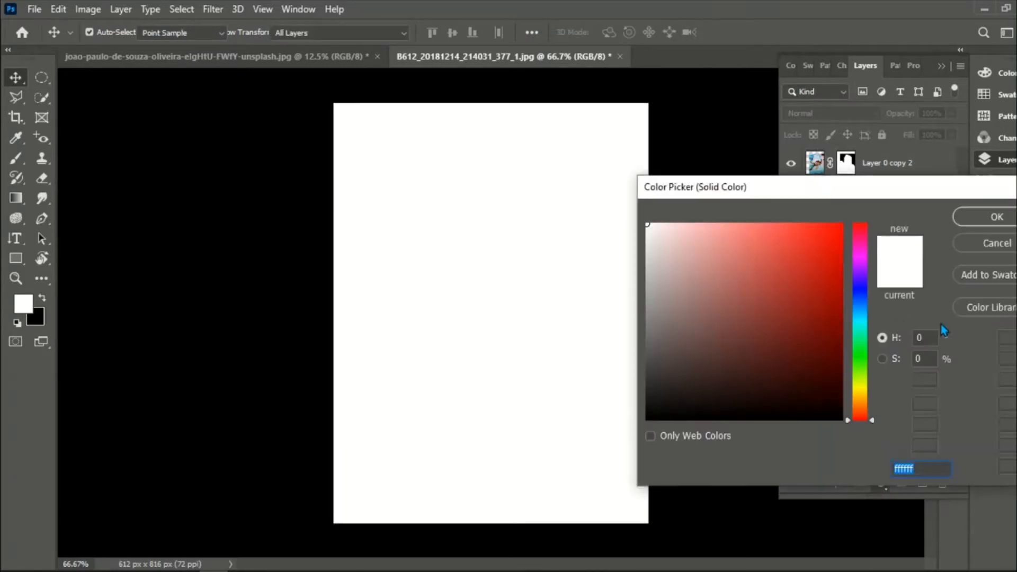
{"action": "key", "text": "Return"}
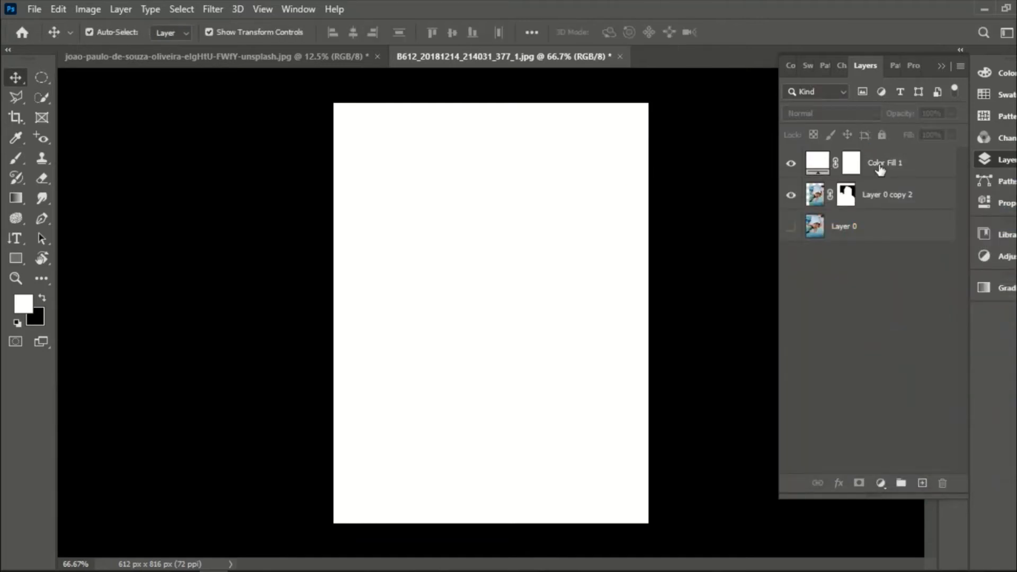
{"action": "left_click_drag", "start_coordinate": [881, 164], "coordinate": [878, 241]}
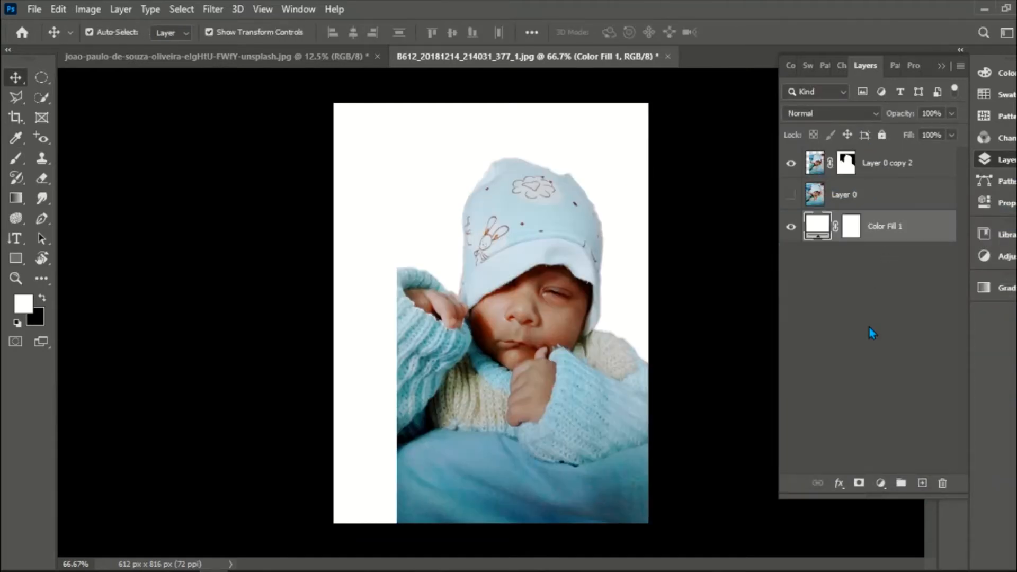
{"action": "left_click", "coordinate": [871, 330]}
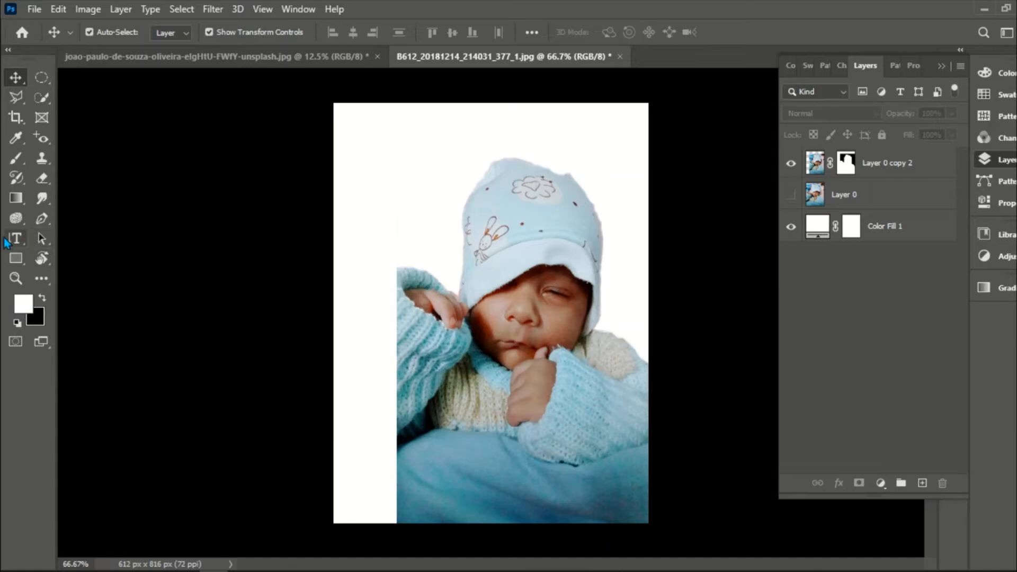
- Add the vertical text "BABY" near the canvas's upper edge, beside the cap
{"action": "left_click_drag", "start_coordinate": [6, 243], "coordinate": [74, 250]}
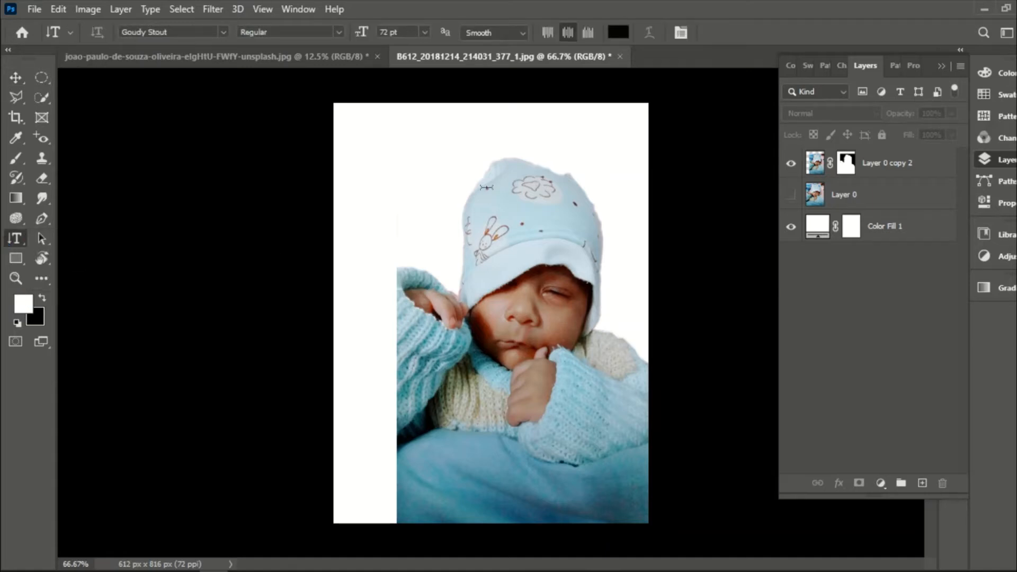
{"action": "left_click", "coordinate": [454, 173]}
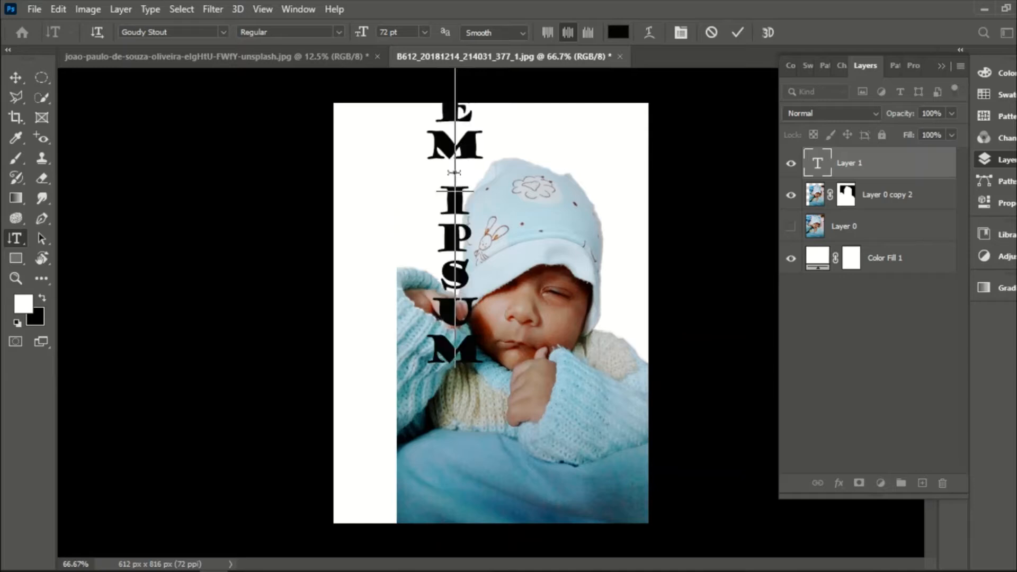
{"action": "type", "text": "BABY"}
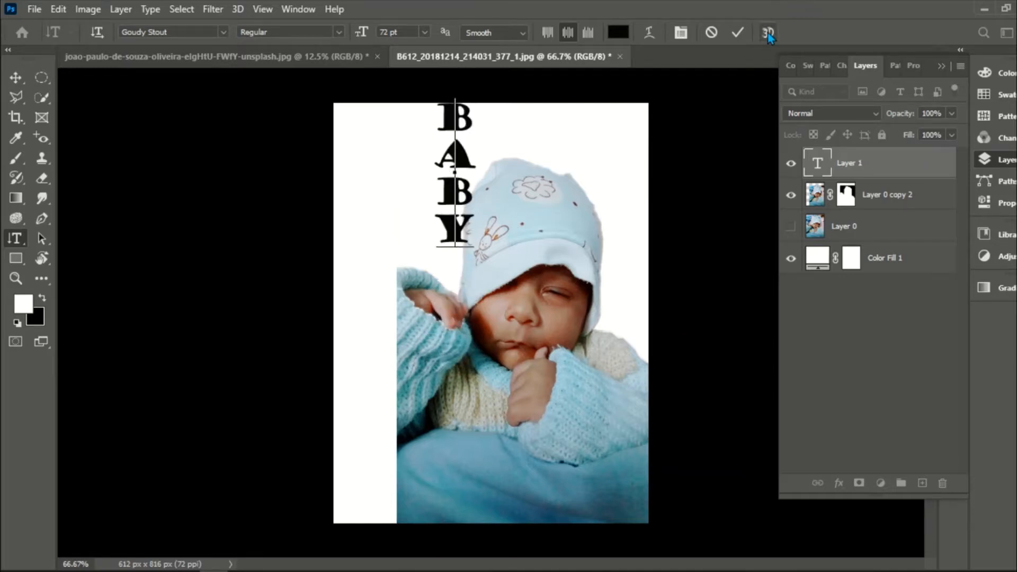
{"action": "left_click", "coordinate": [738, 32]}
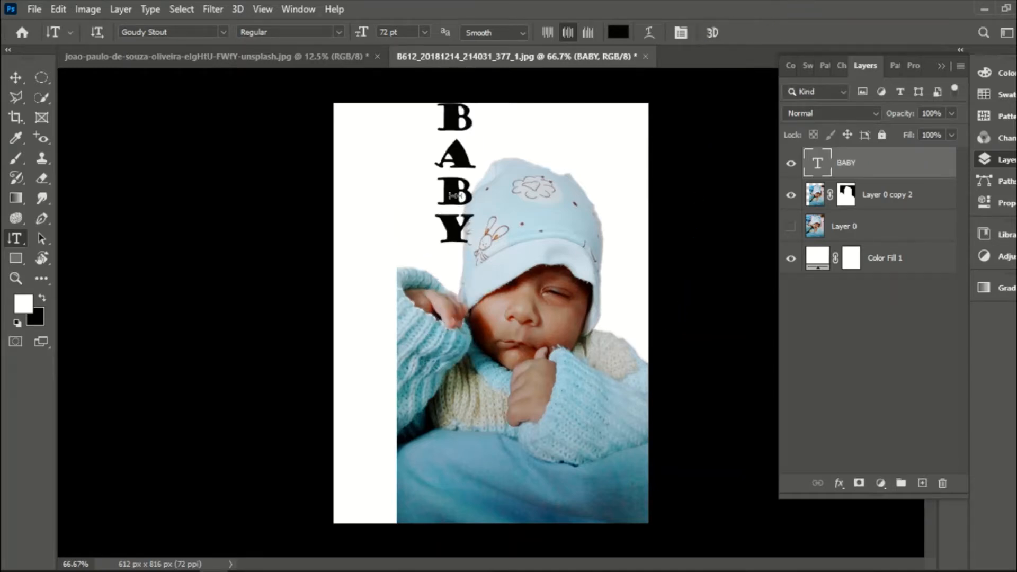
- Scale the BABY text to about twice its size and place it against the canvas's lower edge, over the raised hand
{"action": "key", "text": "v"}
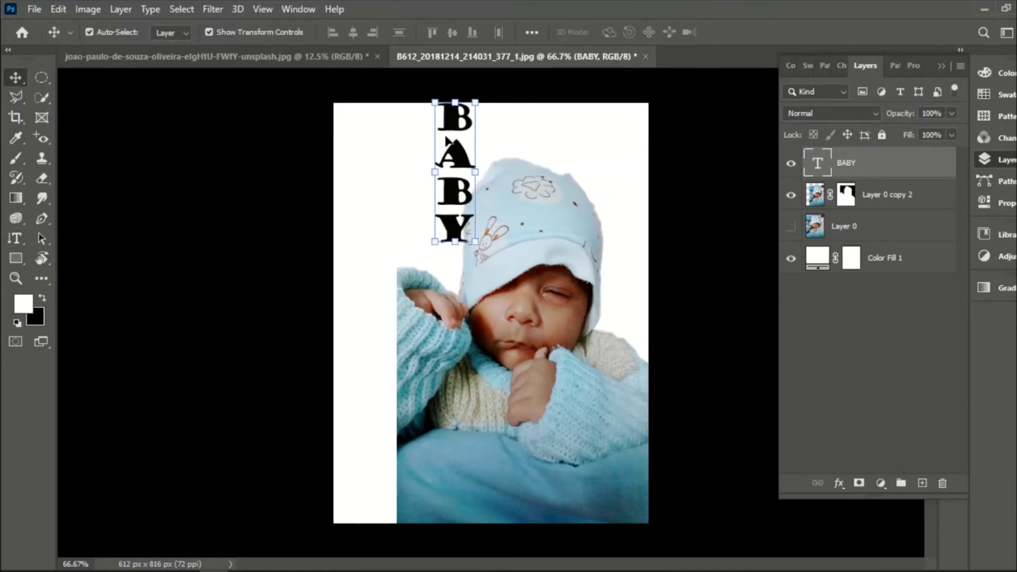
{"action": "left_click_drag", "start_coordinate": [458, 258], "coordinate": [456, 440]}
{"action": "key", "text": "ctrl+t"}
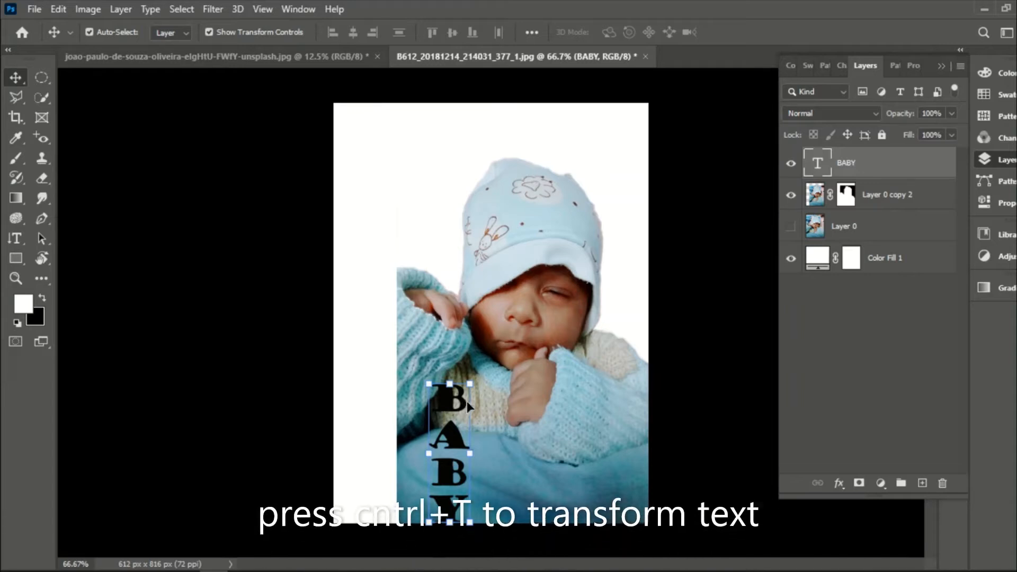
{"action": "key", "text": "ctrl+t"}
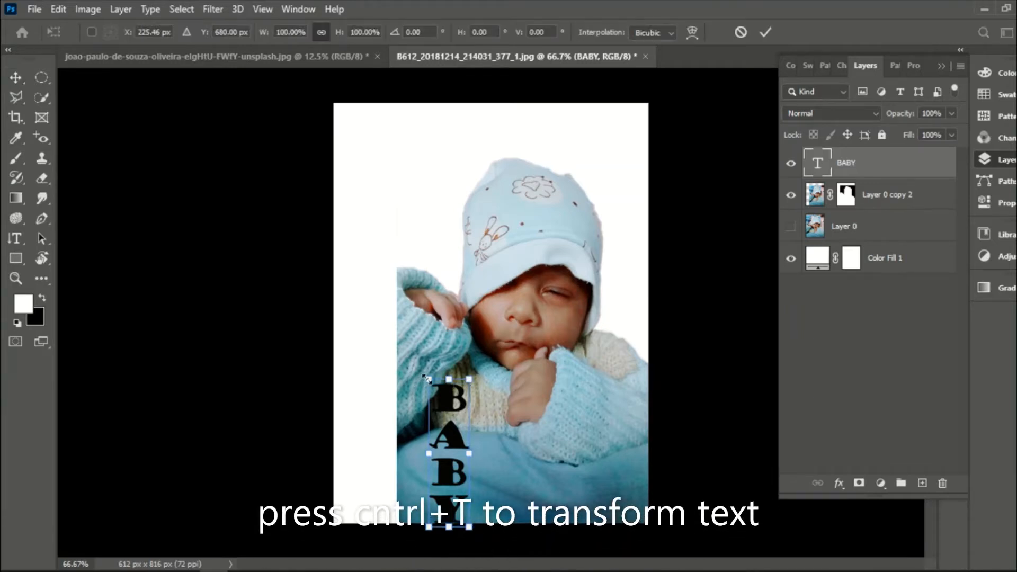
{"action": "left_click_drag", "start_coordinate": [413, 316], "coordinate": [390, 239]}
{"action": "left_click", "coordinate": [767, 33]}
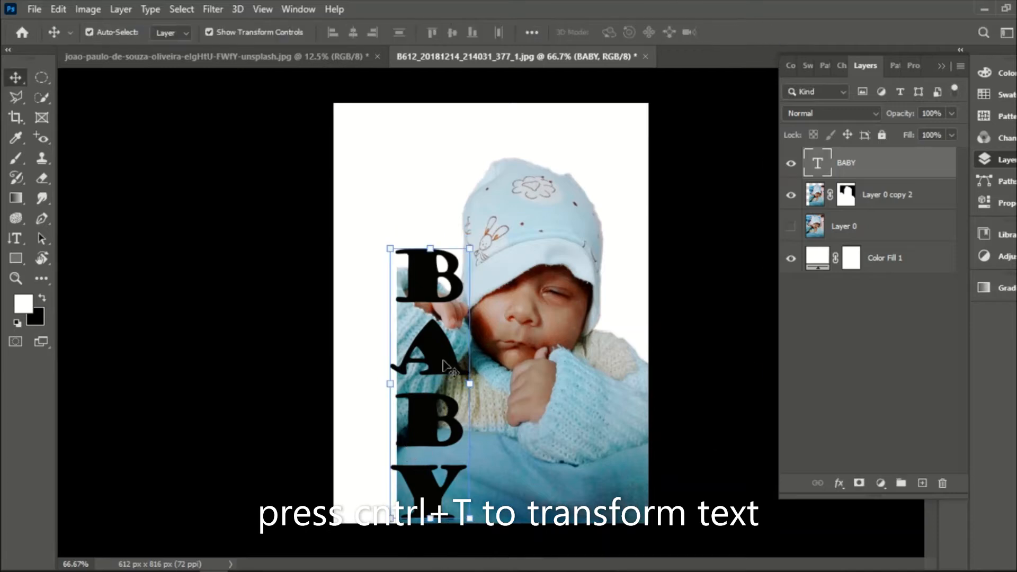
{"action": "left_click_drag", "start_coordinate": [450, 390], "coordinate": [472, 393]}
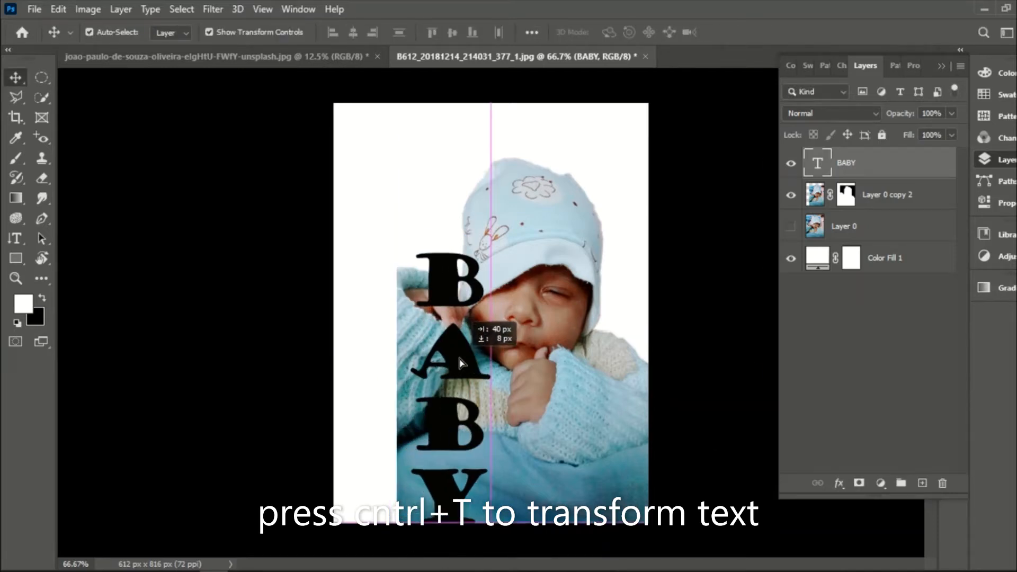
- Scale the BABY text to about 179.82% width and 140.25% height around its center
{"action": "left_click_drag", "start_coordinate": [408, 254], "coordinate": [375, 205]}
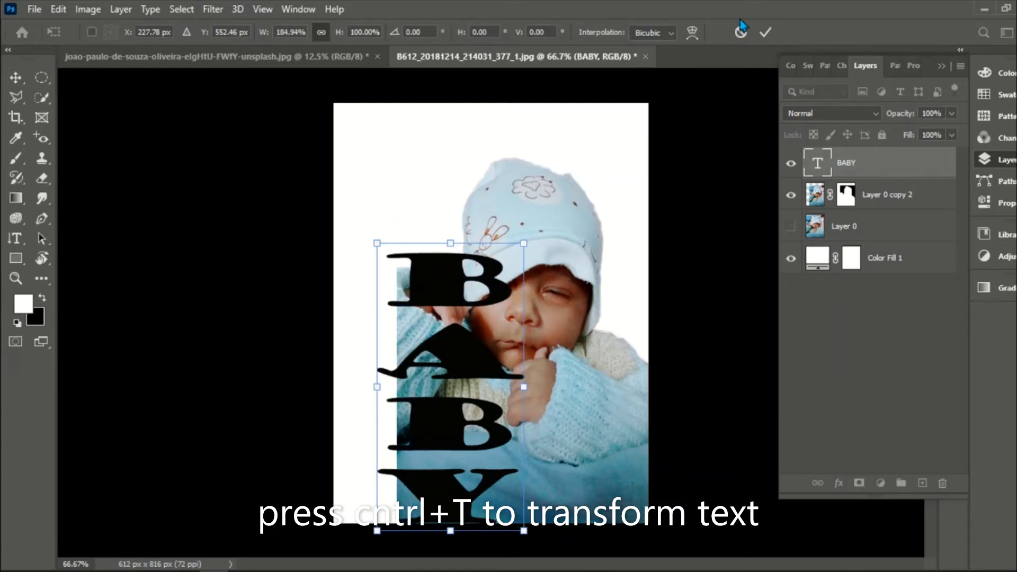
{"action": "left_click", "coordinate": [741, 31]}
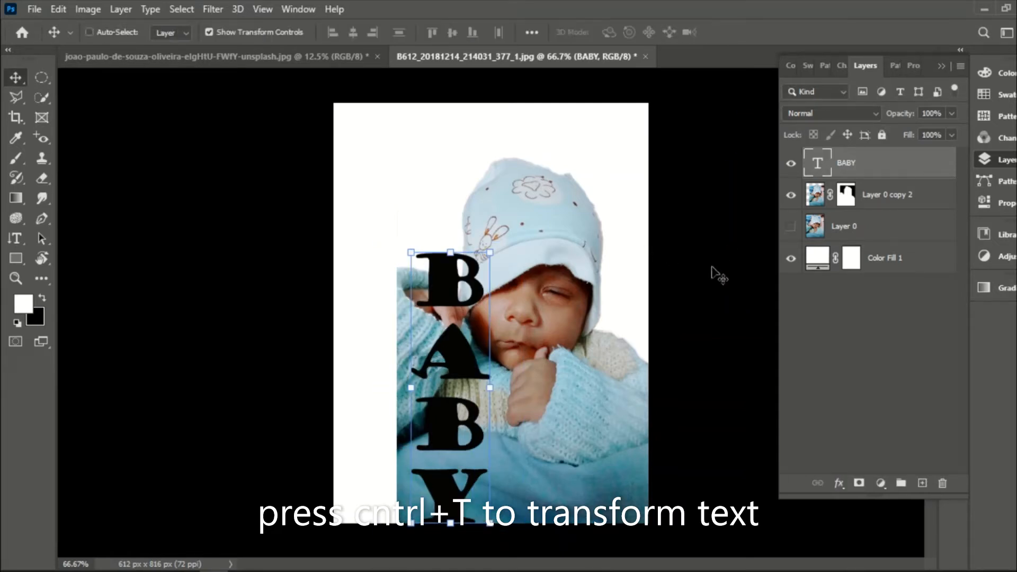
{"action": "key", "text": "ctrl+t"}
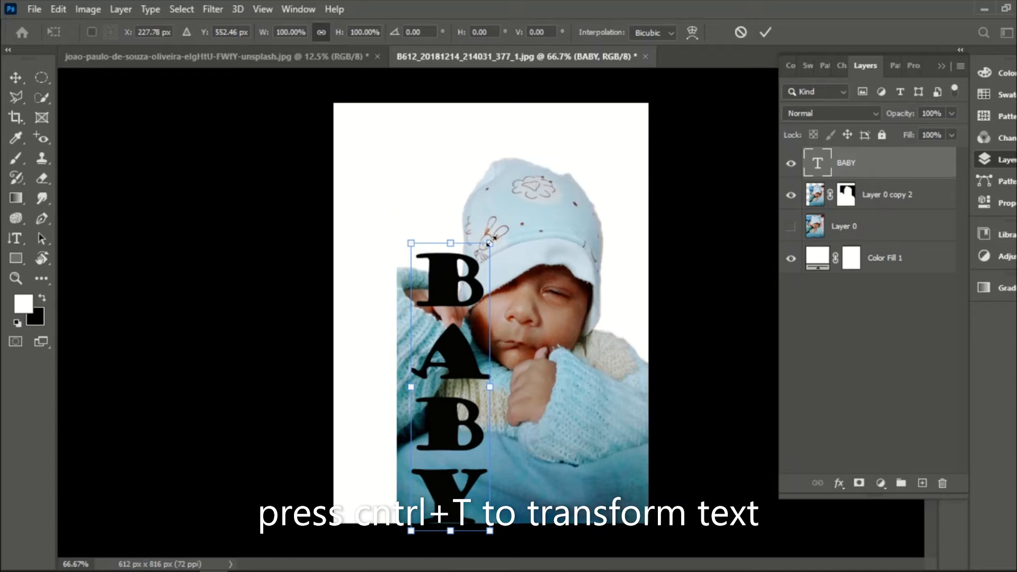
{"action": "left_click_drag", "start_coordinate": [491, 240], "coordinate": [522, 186]}
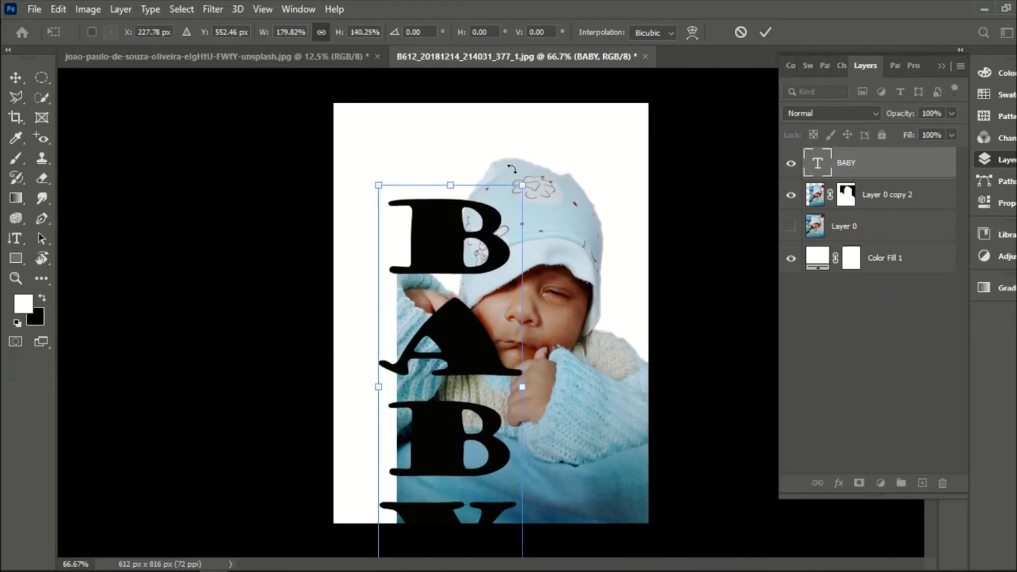
{"action": "left_click", "coordinate": [766, 33]}
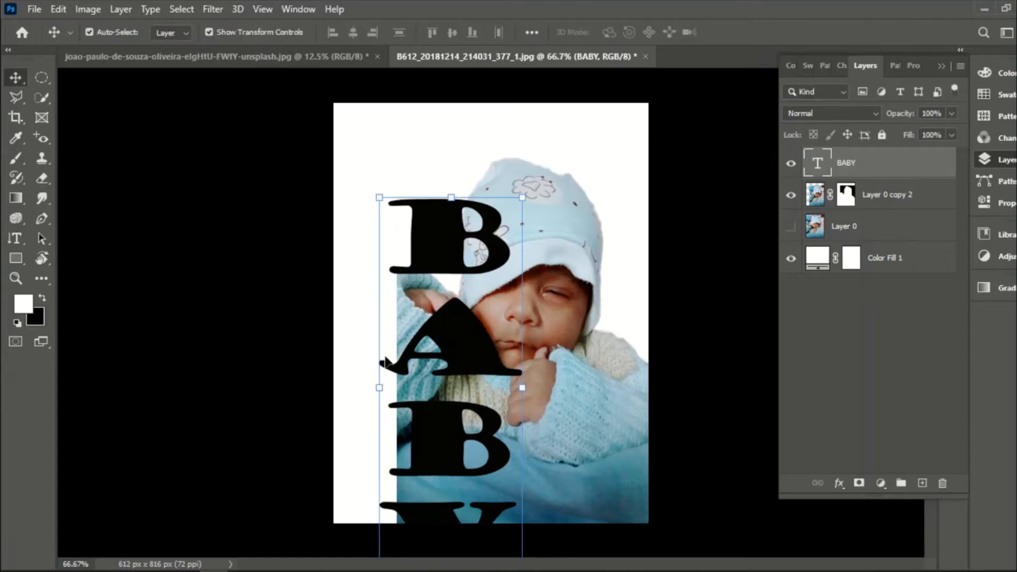
- Move the enlarged BABY text up and slightly left so all four letters fit inside the canvas
{"action": "left_click_drag", "start_coordinate": [430, 320], "coordinate": [421, 261]}
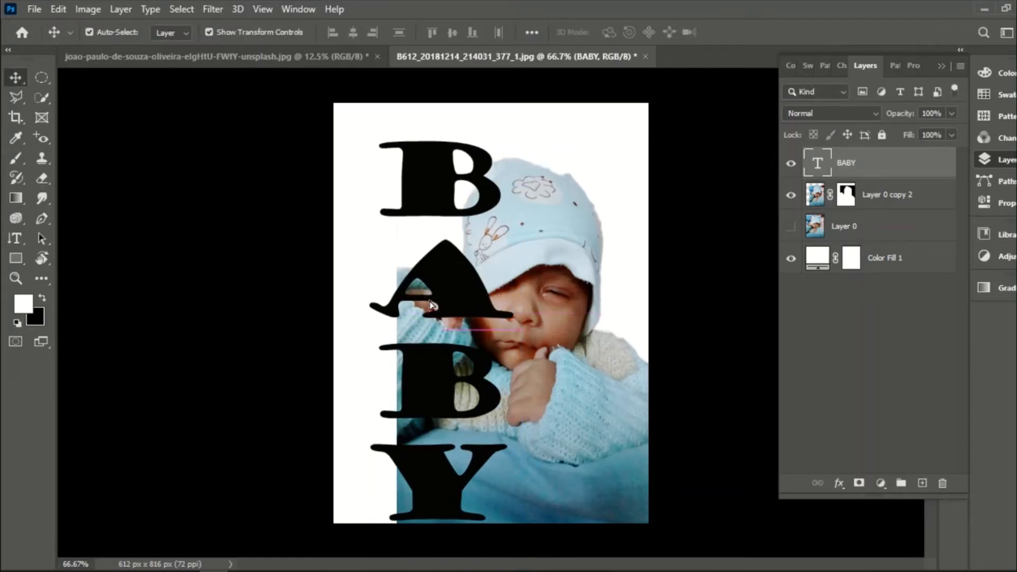
{"action": "left_click_drag", "start_coordinate": [430, 306], "coordinate": [418, 303]}
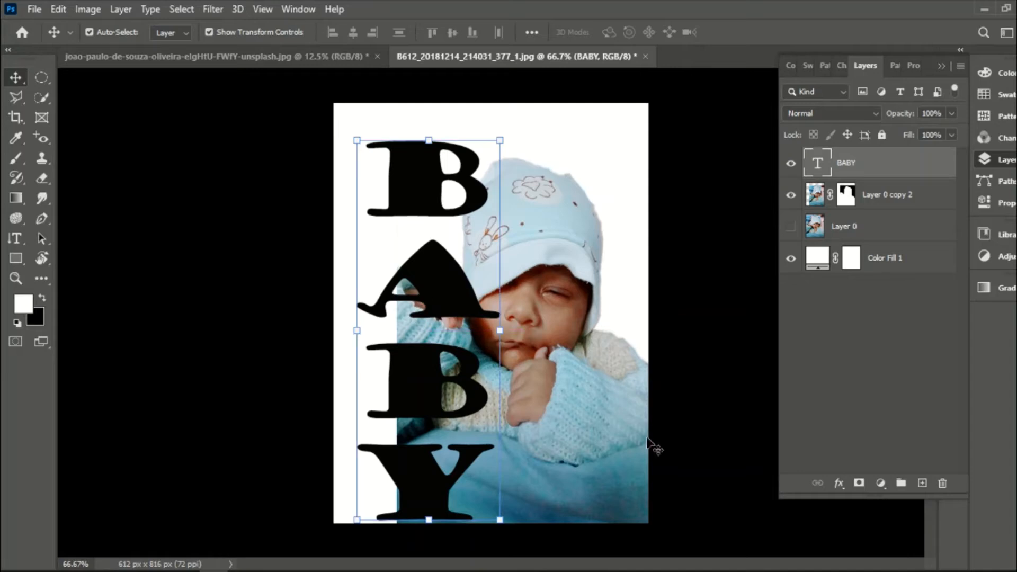
{"action": "left_click", "coordinate": [454, 263]}
{"action": "left_click", "coordinate": [860, 333]}
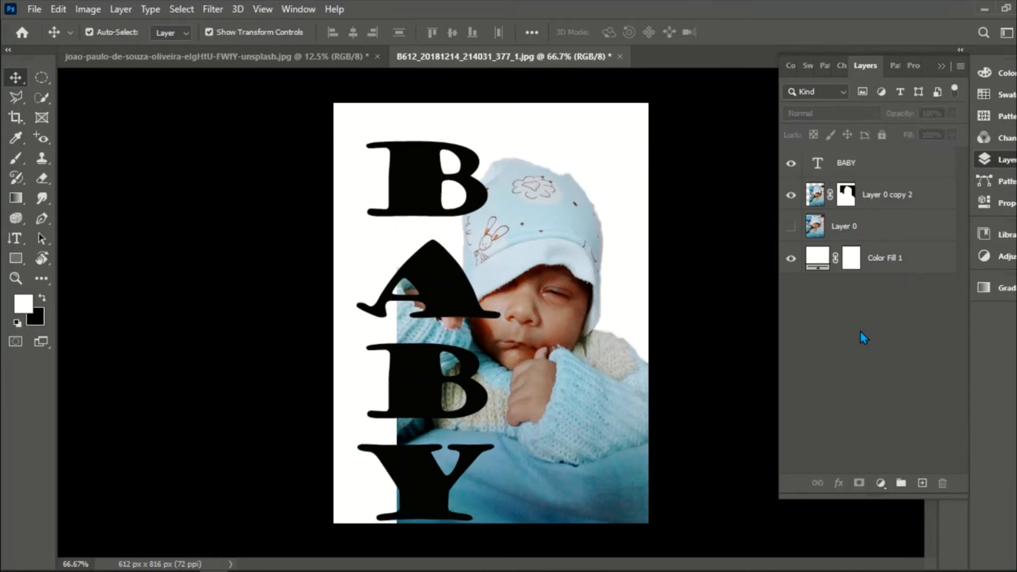
{"action": "left_click", "coordinate": [847, 197]}
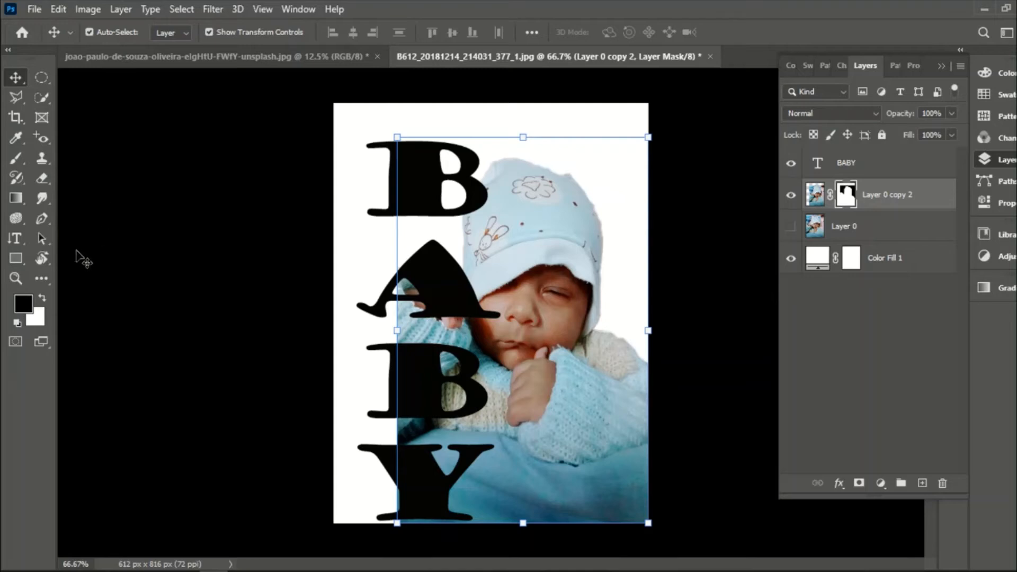
{"action": "left_click", "coordinate": [41, 218]}
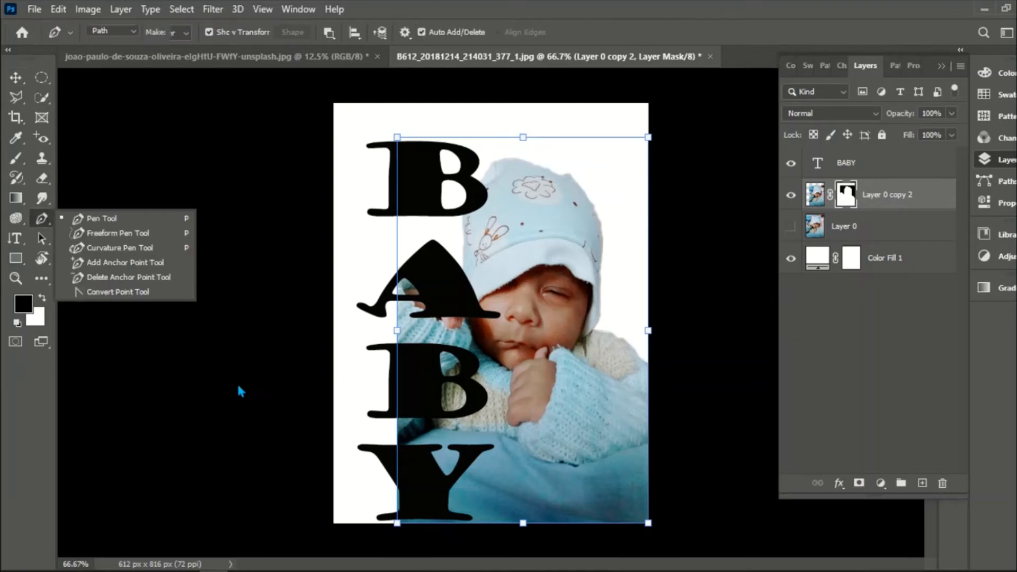
{"action": "left_click", "coordinate": [113, 218]}
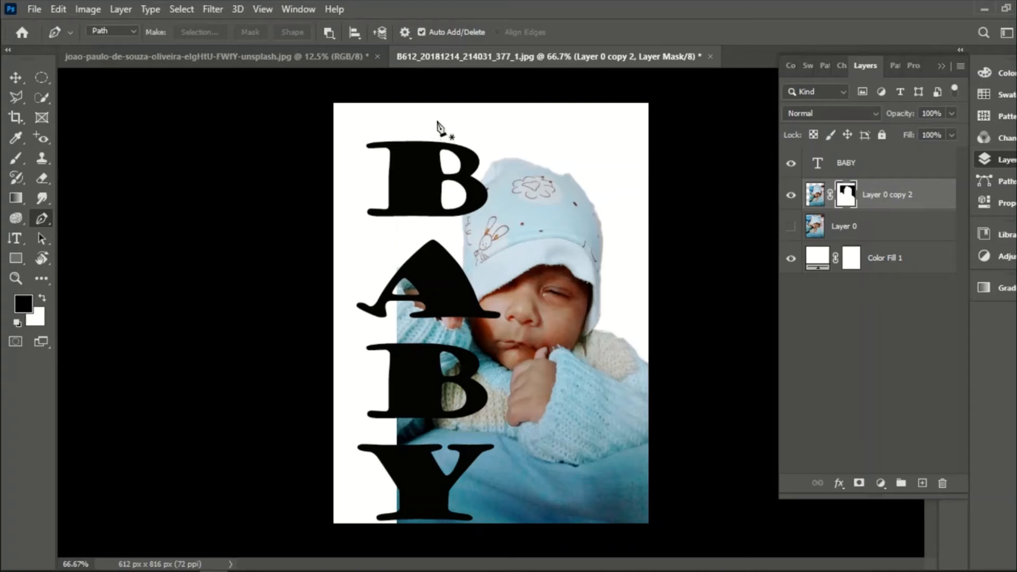
{"action": "key", "text": "v"}
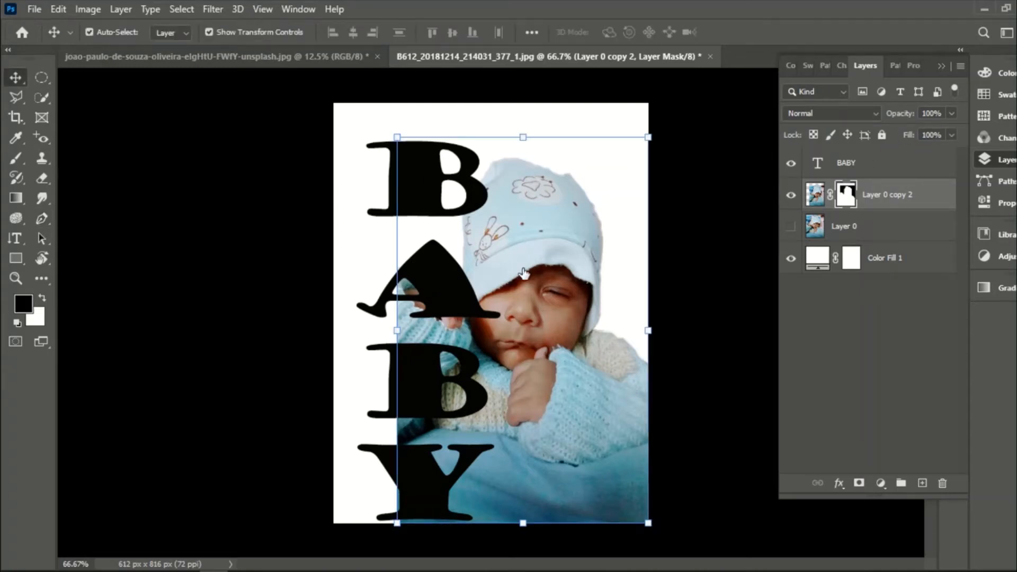
- Draw a closed four-point Pen path around the left half of the BABY text and turn it into a selection with 0 px feather
{"action": "left_click", "coordinate": [444, 299]}
{"action": "key", "text": "x"}
{"action": "left_click_drag", "start_coordinate": [433, 302], "coordinate": [433, 301]}
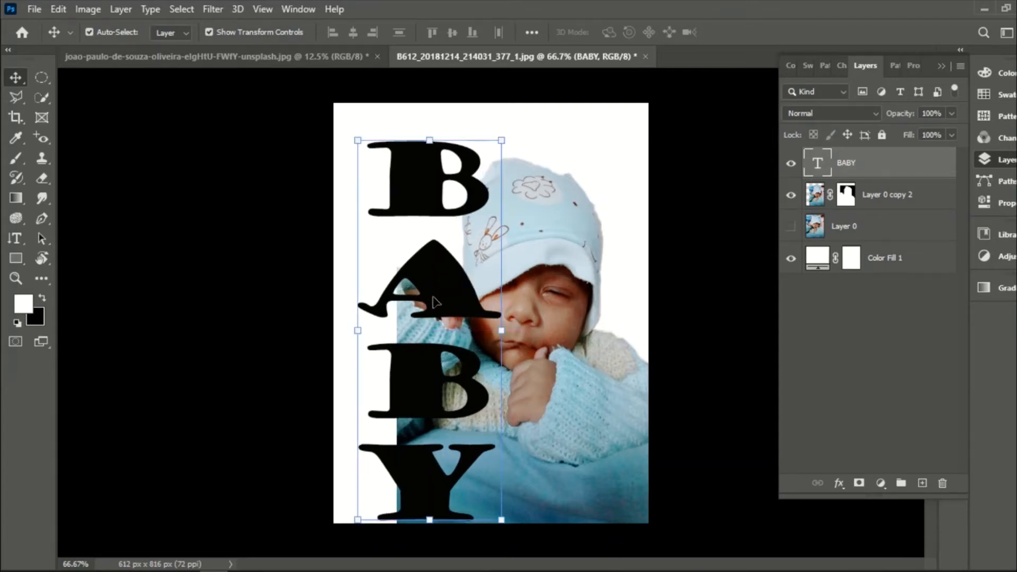
{"action": "left_click", "coordinate": [41, 218]}
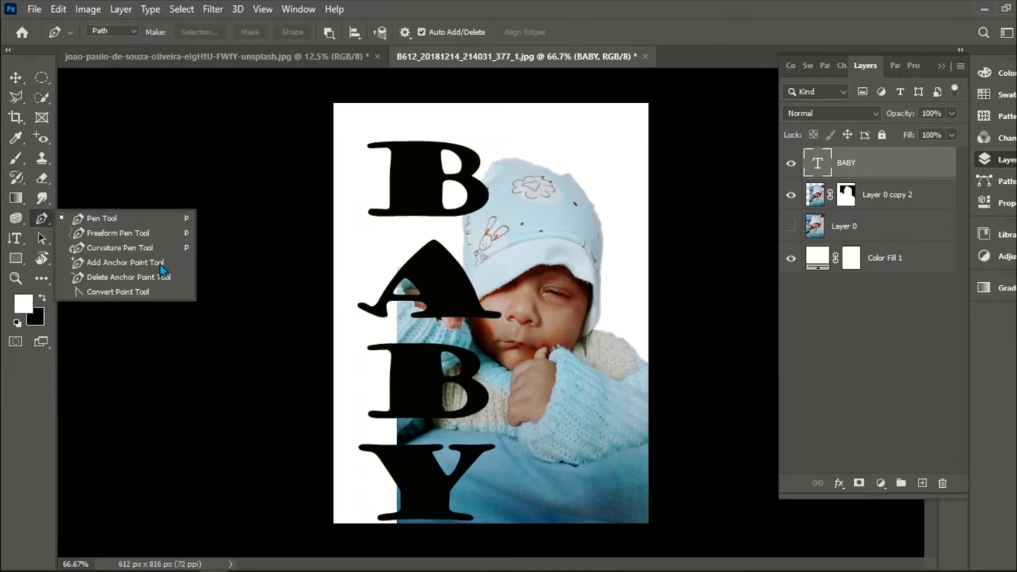
{"action": "left_click", "coordinate": [114, 222]}
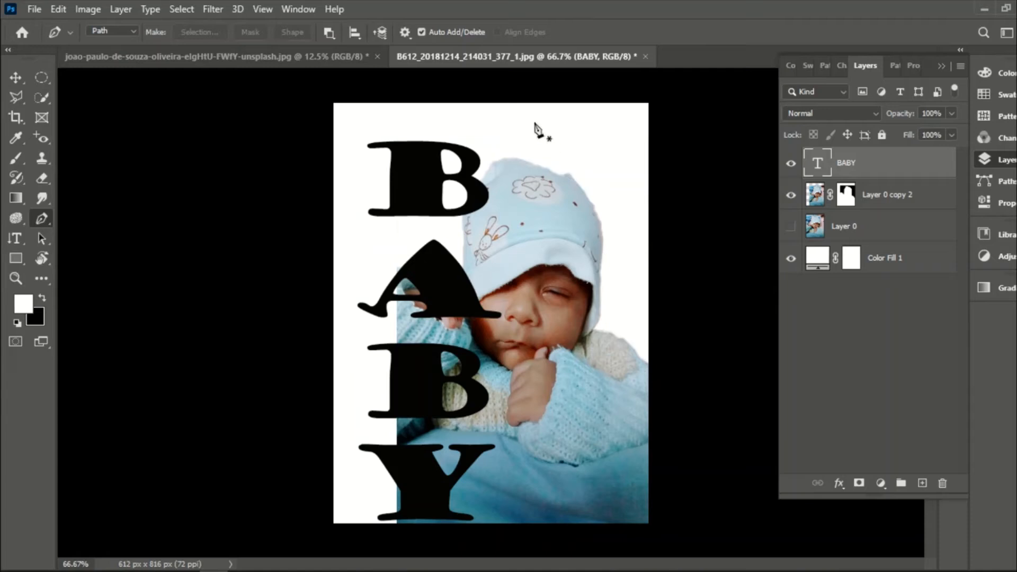
{"action": "left_click", "coordinate": [433, 113]}
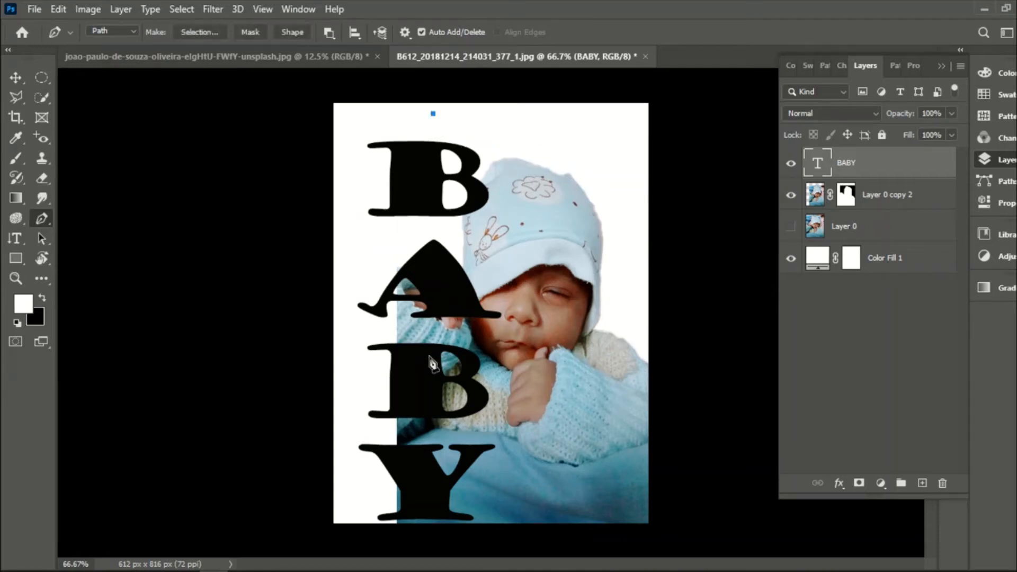
{"action": "left_click_drag", "start_coordinate": [433, 529], "coordinate": [369, 529]}
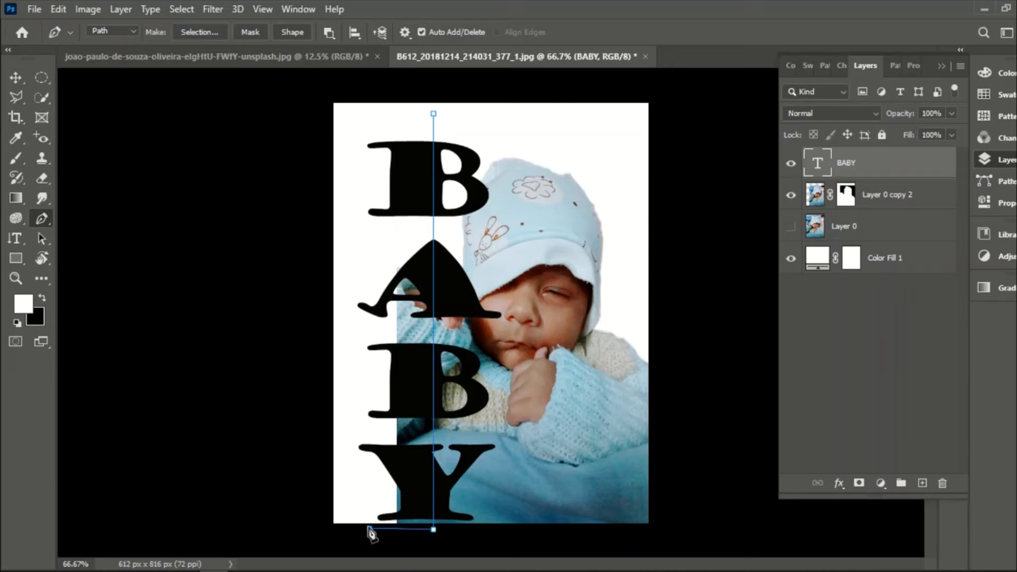
{"action": "left_click", "coordinate": [367, 121]}
{"action": "left_click", "coordinate": [433, 114]}
{"action": "right_click", "coordinate": [433, 114]}
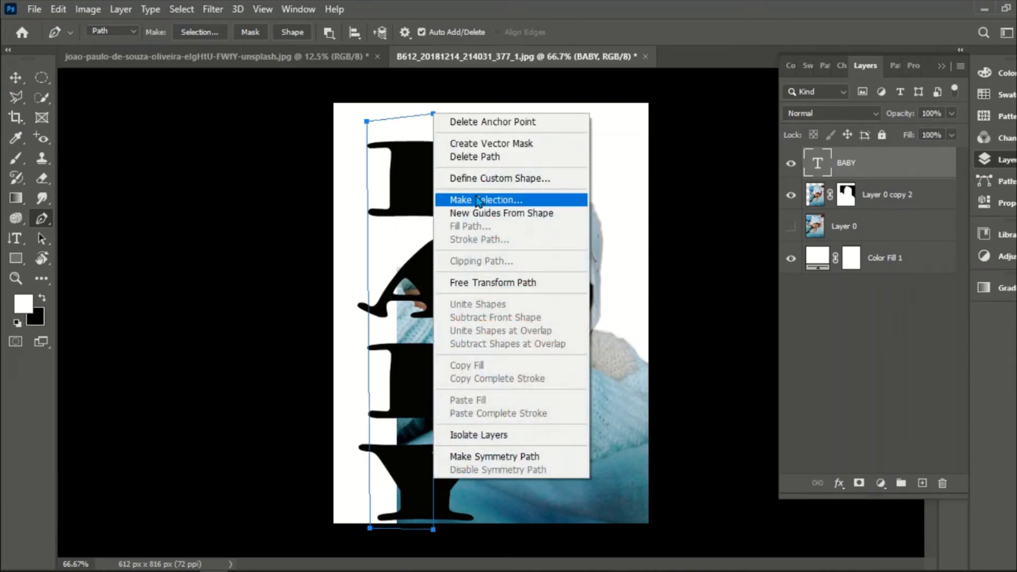
{"action": "left_click", "coordinate": [478, 200]}
{"action": "left_click", "coordinate": [598, 146]}
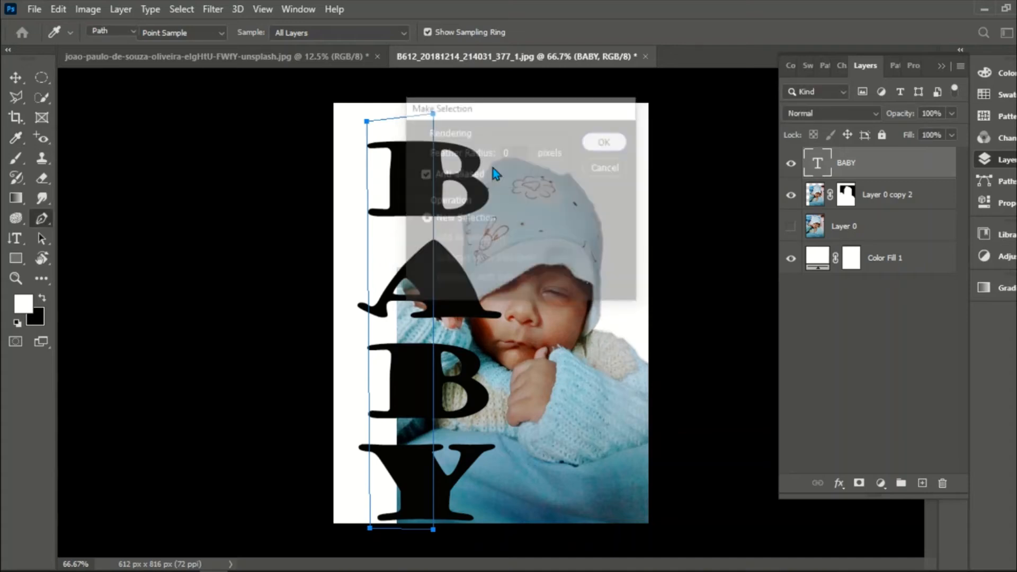
{"action": "left_click", "coordinate": [41, 97]}
{"action": "key", "text": "ctrl+shift+i"}
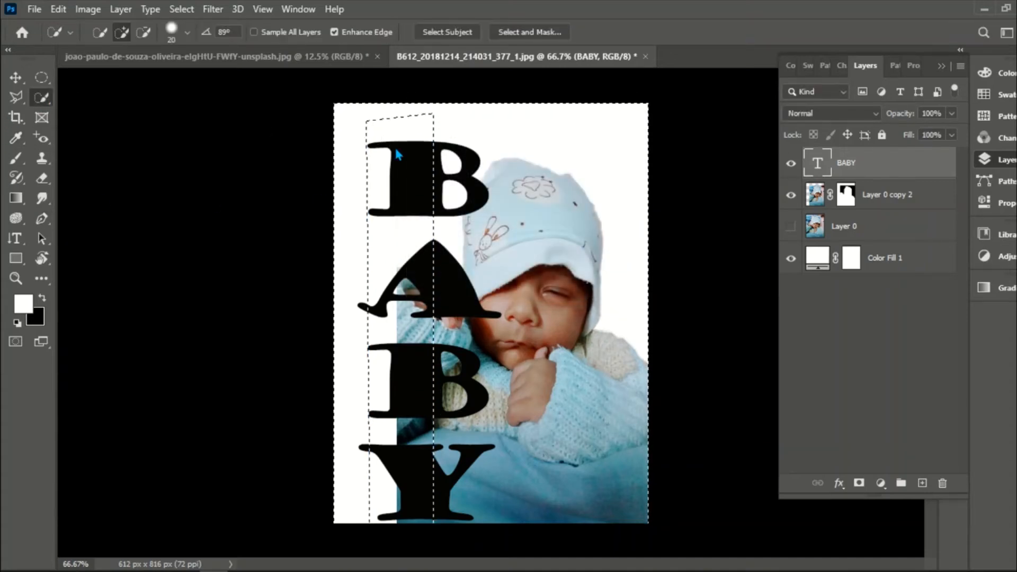
{"action": "right_click", "coordinate": [396, 150]}
{"action": "left_click", "coordinate": [421, 168]}
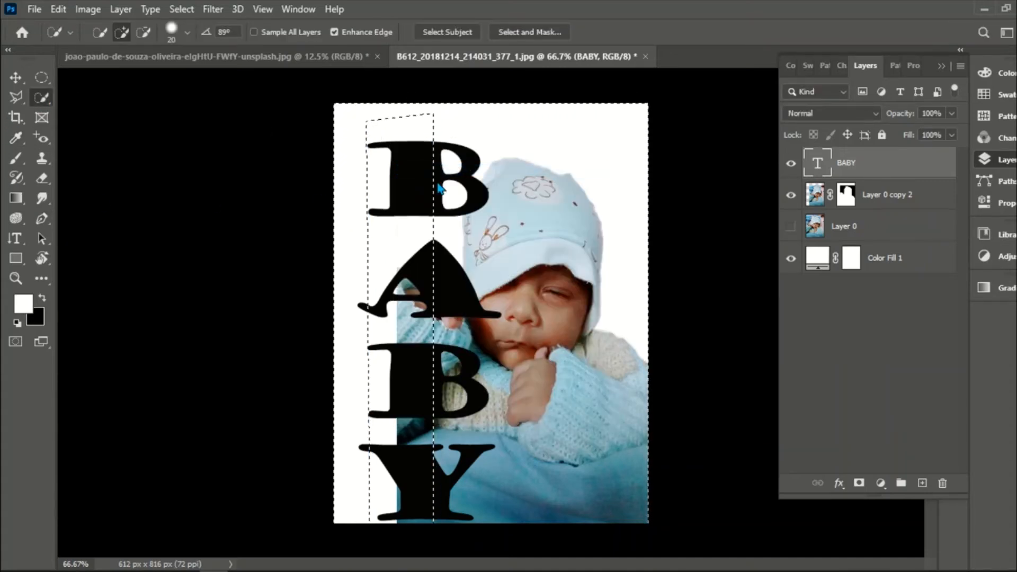
- Paint black on the Layer 0 copy 2 mask inside the selection to hide the baby behind the letters' left half, and deselect
{"action": "left_click", "coordinate": [846, 195]}
{"action": "key", "text": "b"}
{"action": "key", "text": "x"}
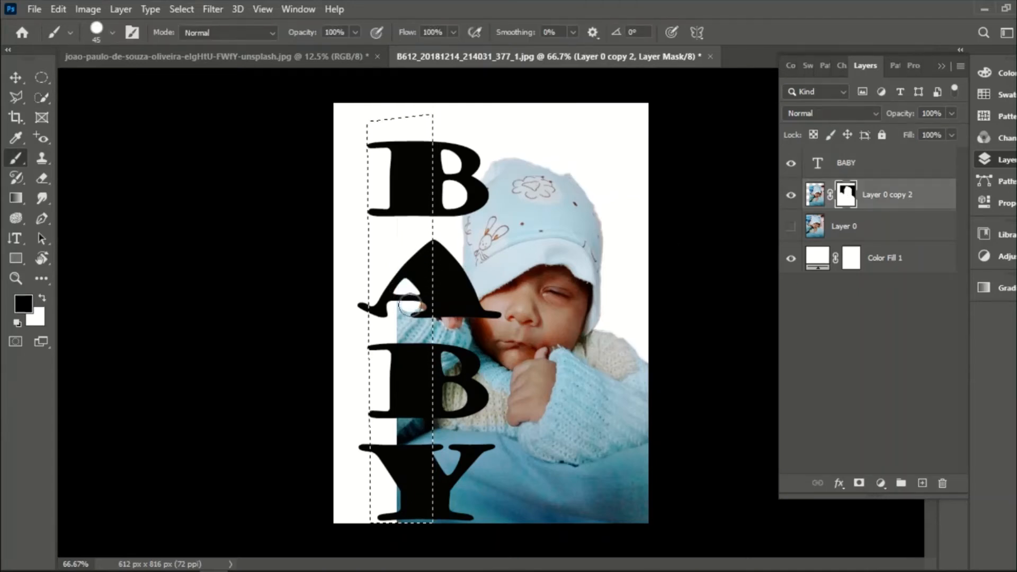
{"action": "mouse_move", "coordinate": [410, 304]}
{"action": "left_mouse_down"}
{"action": "mouse_move", "coordinate": [415, 352]}
{"action": "mouse_move", "coordinate": [423, 320]}
{"action": "mouse_move", "coordinate": [414, 375]}
{"action": "mouse_move", "coordinate": [387, 359]}
{"action": "mouse_move", "coordinate": [382, 462]}
{"action": "mouse_move", "coordinate": [404, 484]}
{"action": "mouse_move", "coordinate": [408, 377]}
{"action": "mouse_move", "coordinate": [422, 355]}
{"action": "mouse_move", "coordinate": [431, 473]}
{"action": "mouse_move", "coordinate": [406, 533]}
{"action": "left_mouse_up"}
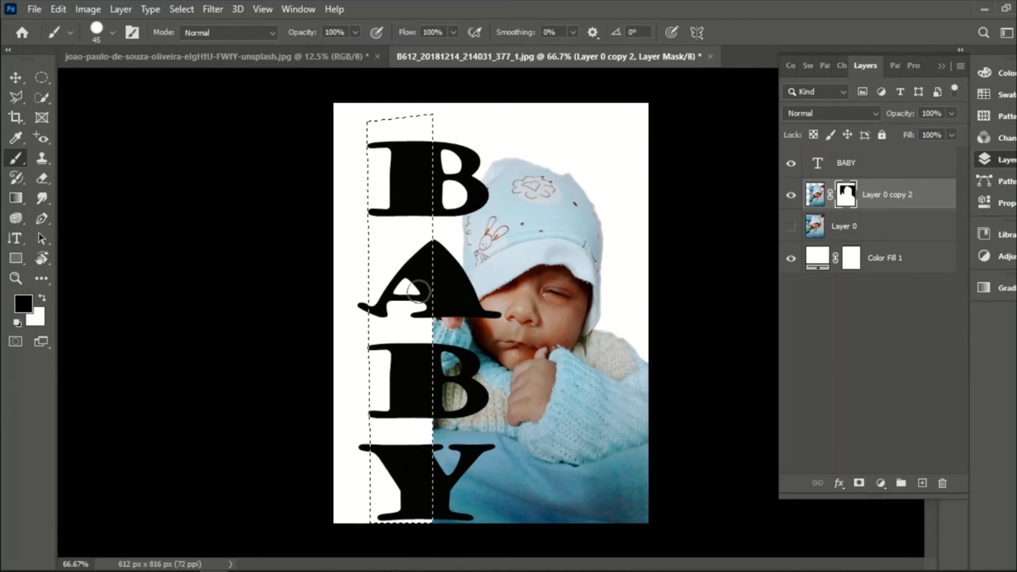
{"action": "key", "text": "w"}
{"action": "right_click", "coordinate": [398, 325]}
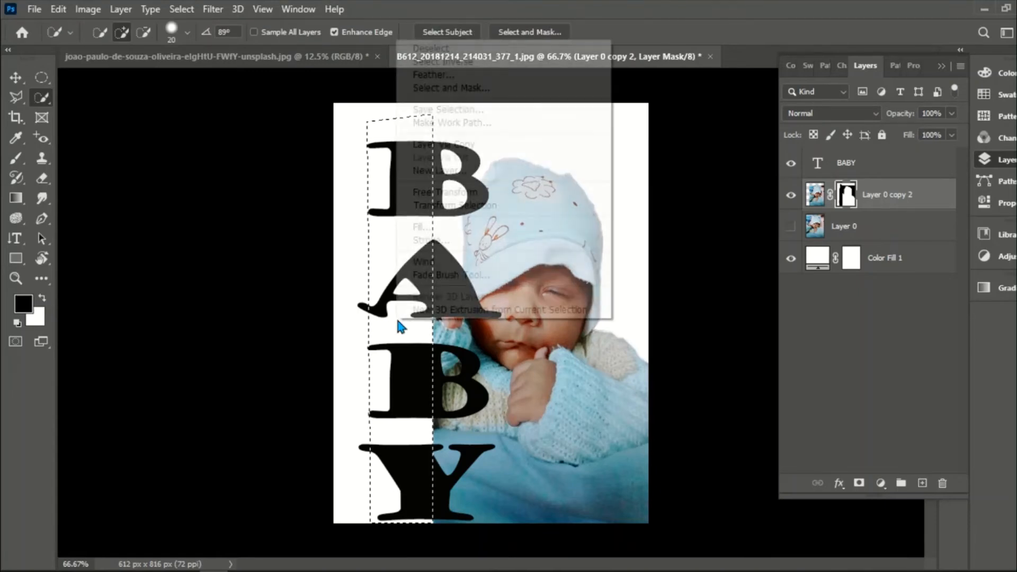
{"action": "left_click", "coordinate": [431, 44]}
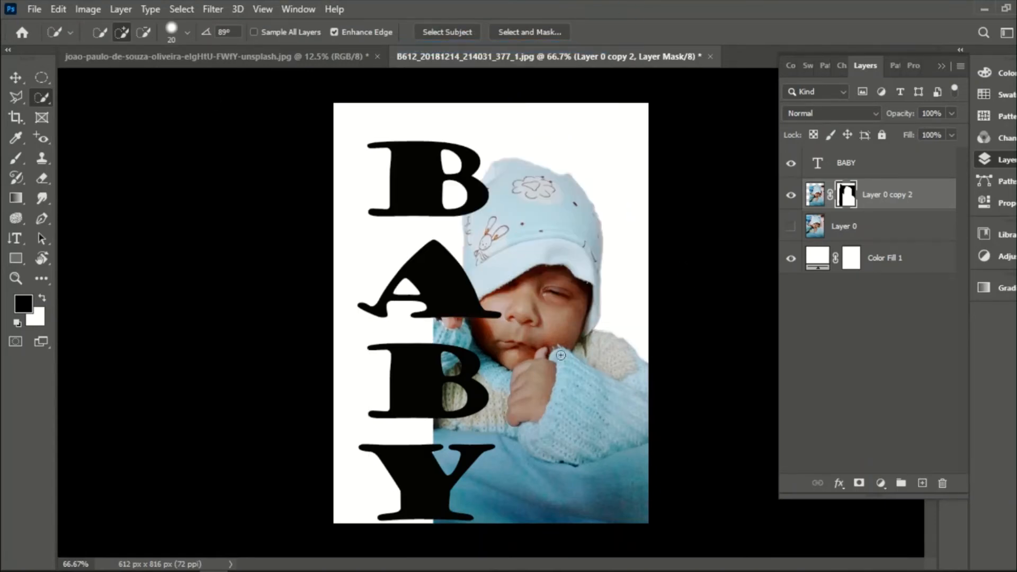
- Paint black on the Layer 0 copy 2 mask inside the openings of the lower B and the notch of the Y
{"action": "key", "text": "b"}
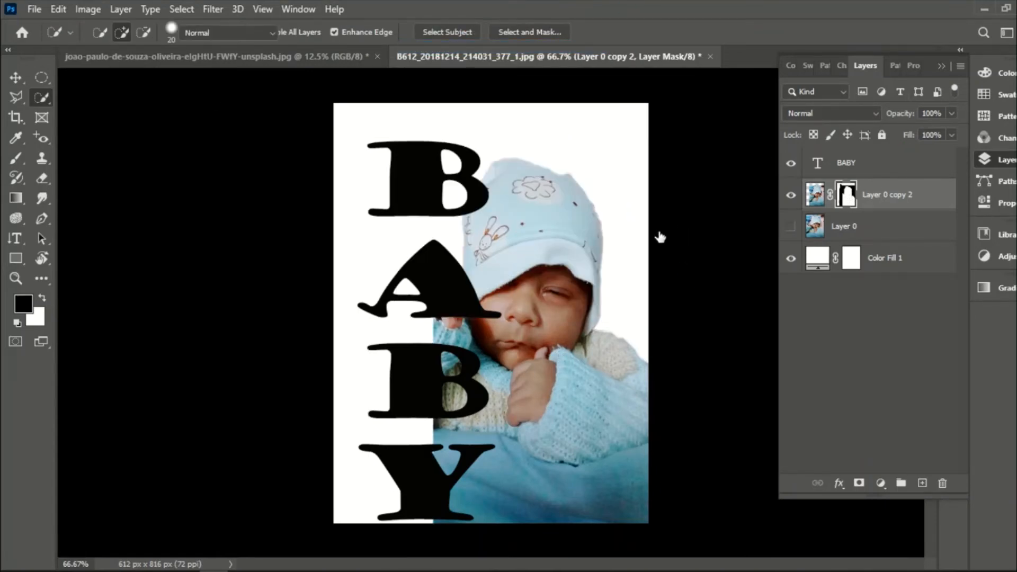
{"action": "mouse_move", "coordinate": [449, 367]}
{"action": "left_mouse_down"}
{"action": "mouse_move", "coordinate": [437, 390]}
{"action": "mouse_move", "coordinate": [460, 390]}
{"action": "left_mouse_up"}
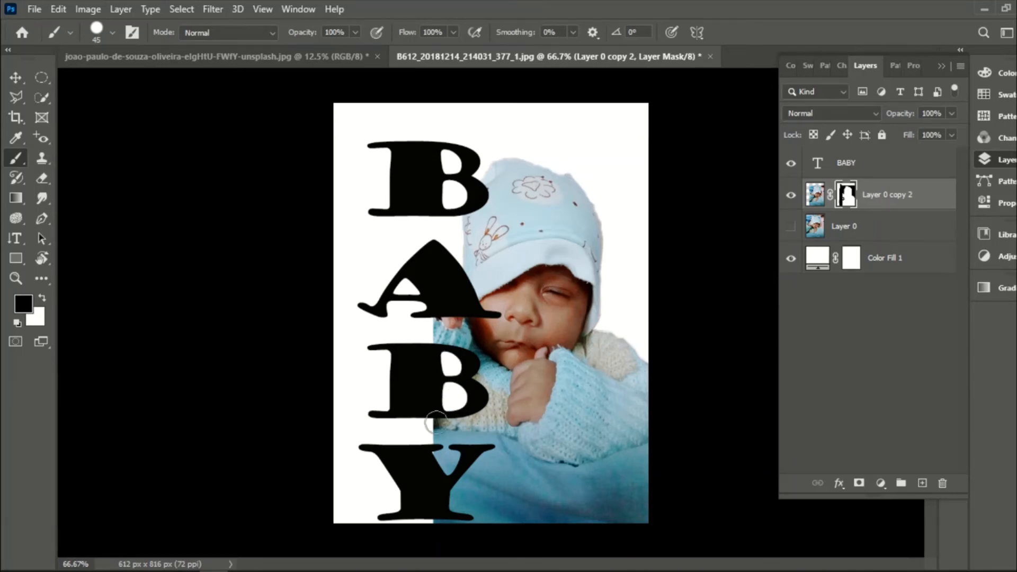
{"action": "left_click_drag", "start_coordinate": [433, 457], "coordinate": [445, 459]}
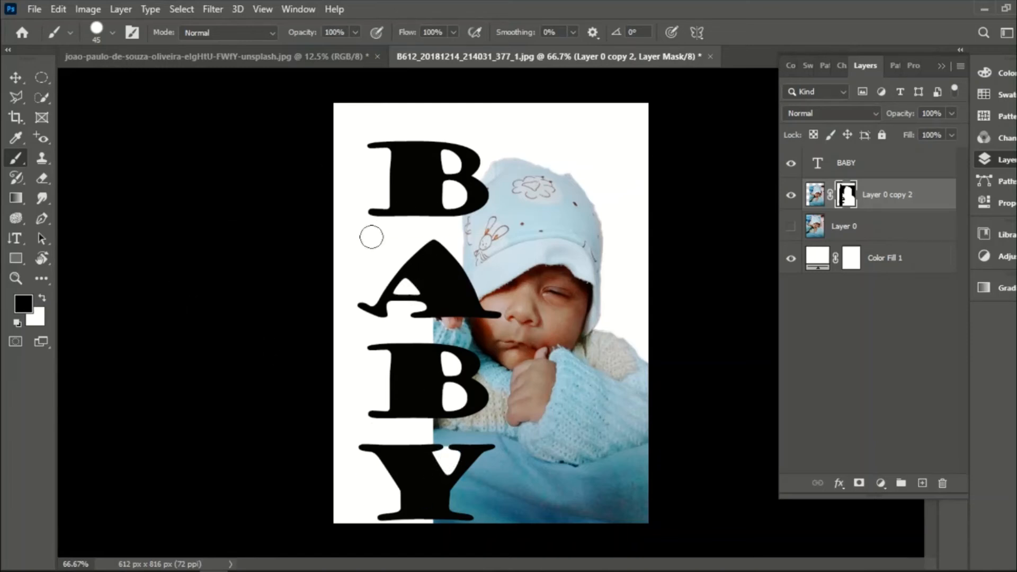
{"action": "key", "text": "v"}
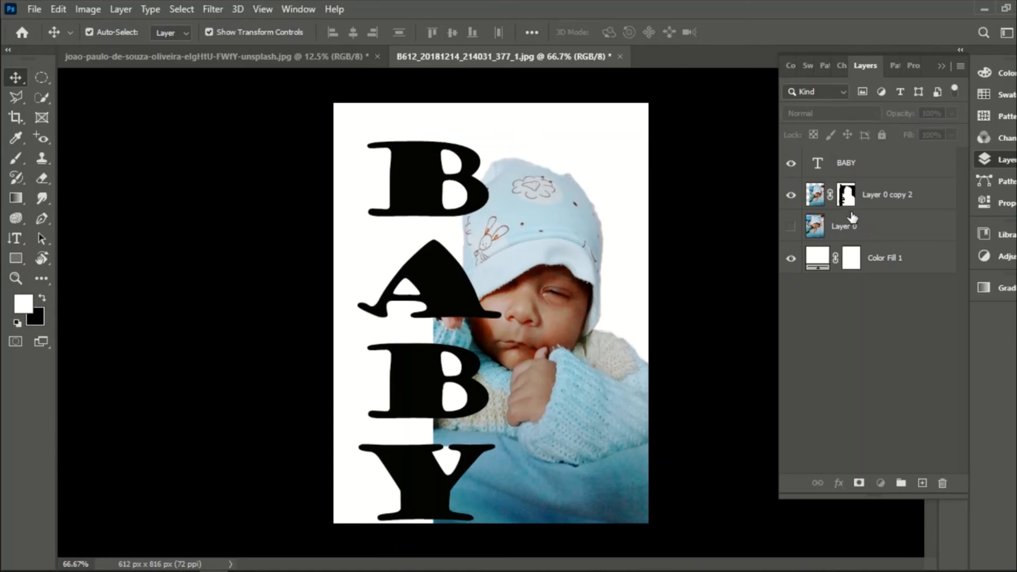
- Move the hidden Layer 0 above the BABY text layer in the layer stack, and leave no layer selected
{"action": "left_click", "coordinate": [860, 227]}
{"action": "left_click_drag", "start_coordinate": [861, 228], "coordinate": [858, 170]}
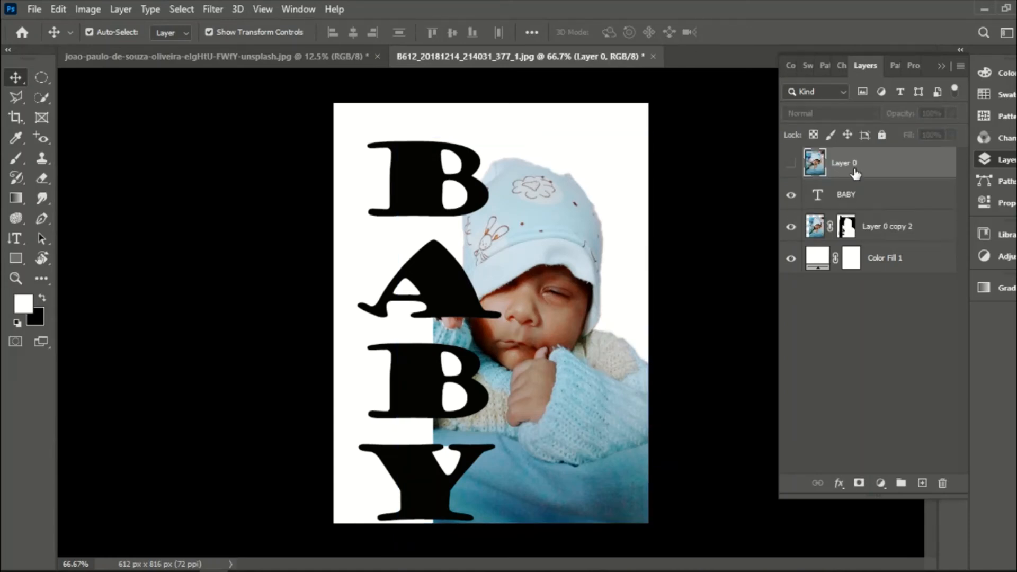
{"action": "left_click", "coordinate": [844, 295]}
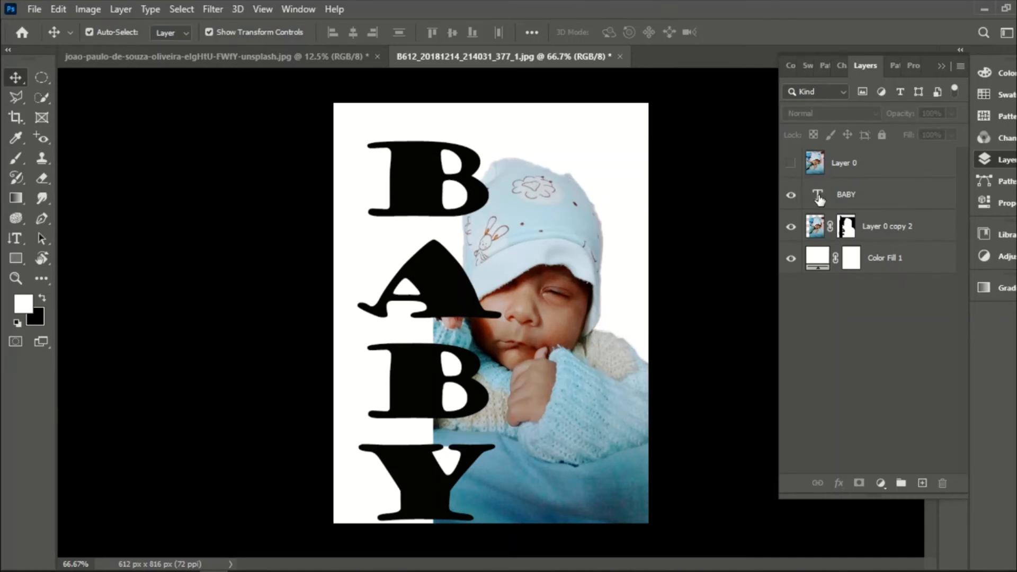
{"action": "left_click", "coordinate": [864, 353]}
- Load the BABY text's pixels as a selection and expand it by 10 pixels
{"action": "left_click", "coordinate": [865, 200]}
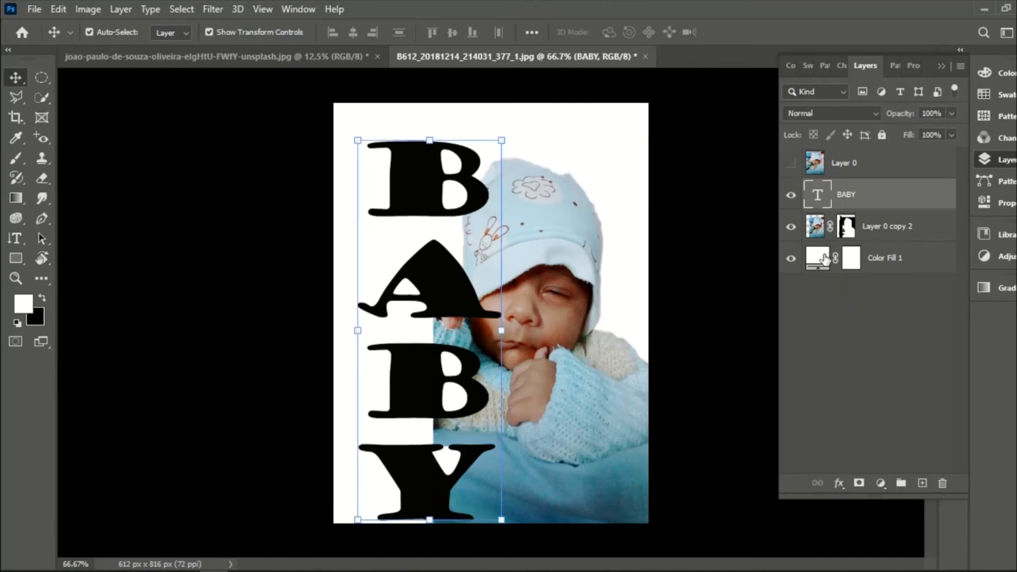
{"action": "right_click", "coordinate": [824, 192]}
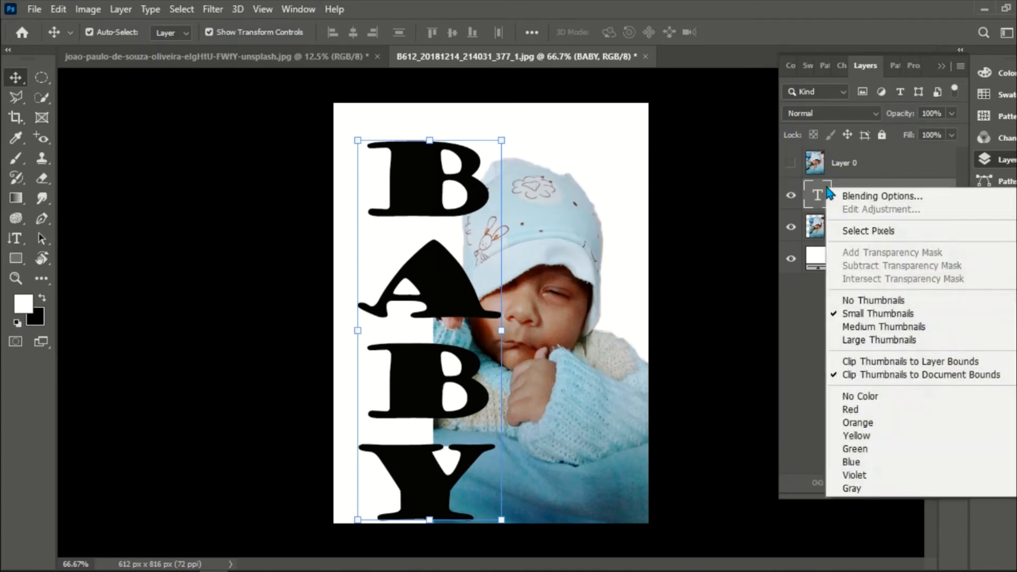
{"action": "left_click", "coordinate": [854, 233]}
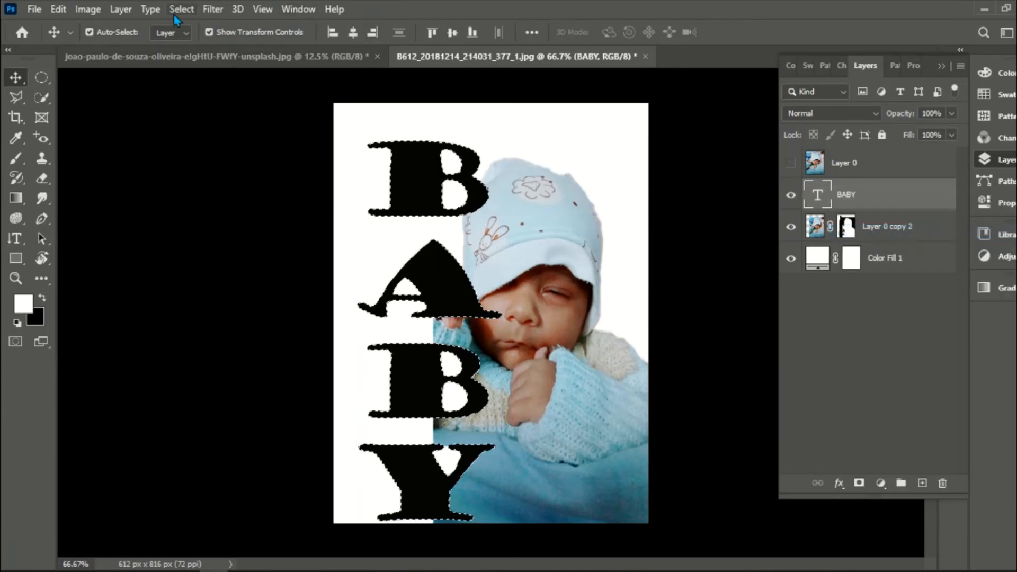
{"action": "left_click", "coordinate": [174, 11]}
{"action": "mouse_move", "coordinate": [221, 227]}
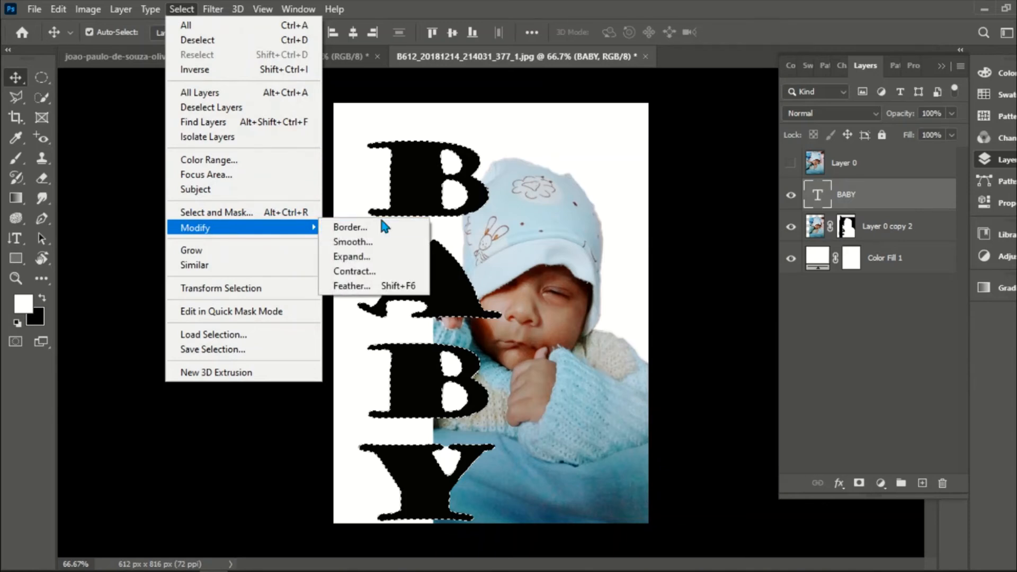
{"action": "left_click", "coordinate": [351, 257]}
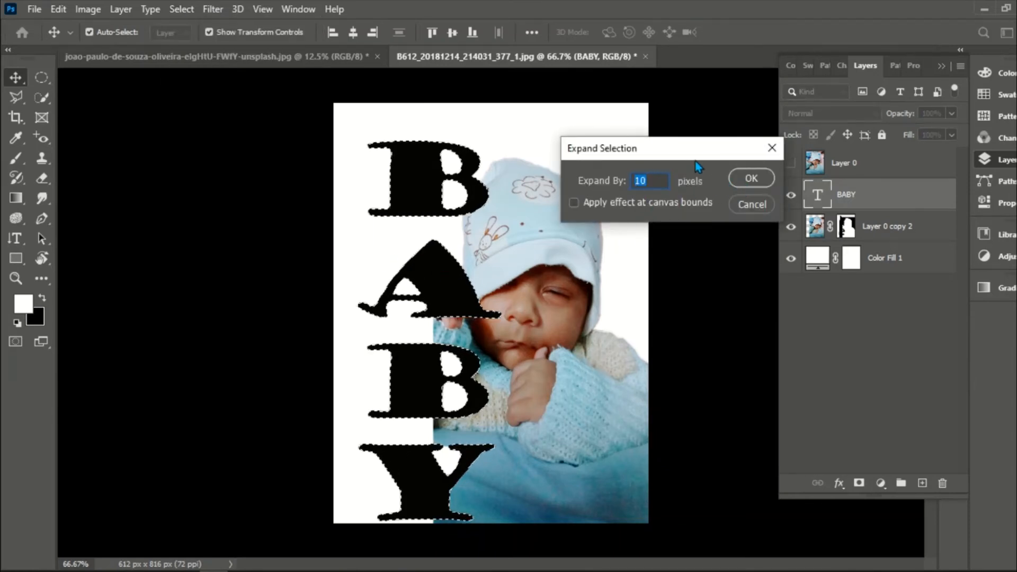
{"action": "left_click", "coordinate": [750, 180]}
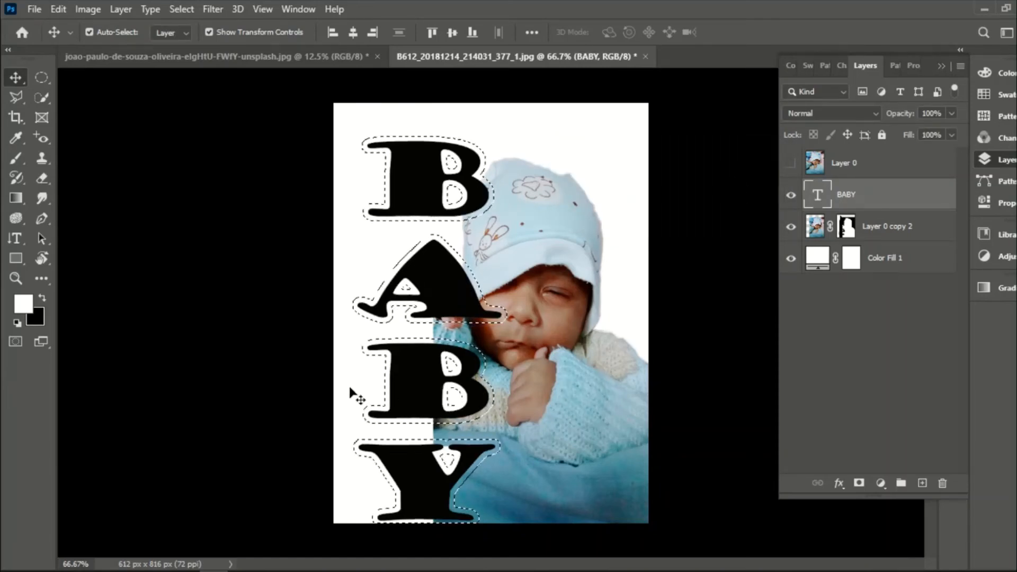
{"action": "key", "text": "Left"}
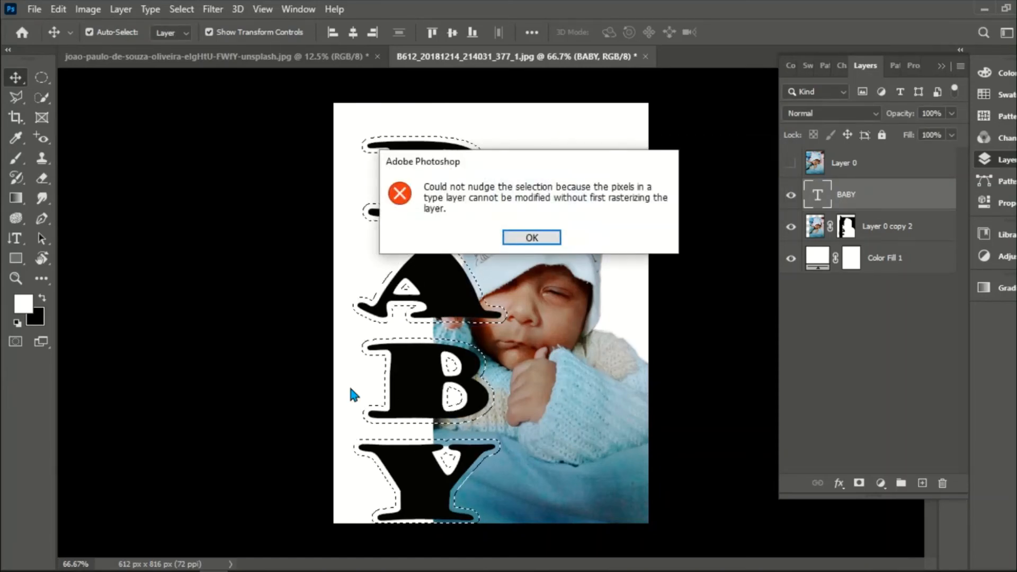
{"action": "left_click", "coordinate": [549, 239]}
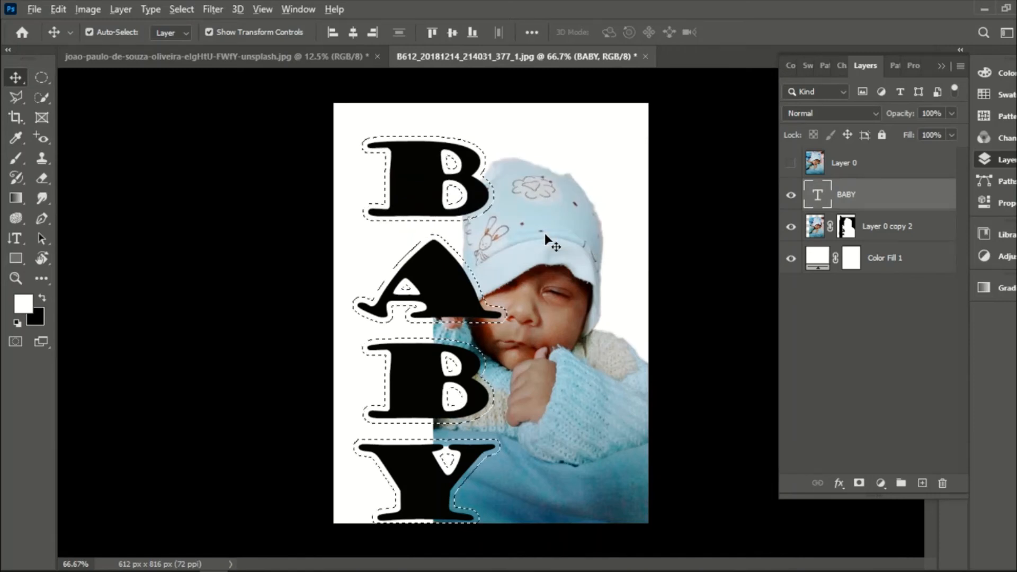
- Fill the expanded letter selection with white on Layer 0 copy 2 to outline the letters, and deselect everything
{"action": "left_click", "coordinate": [848, 227]}
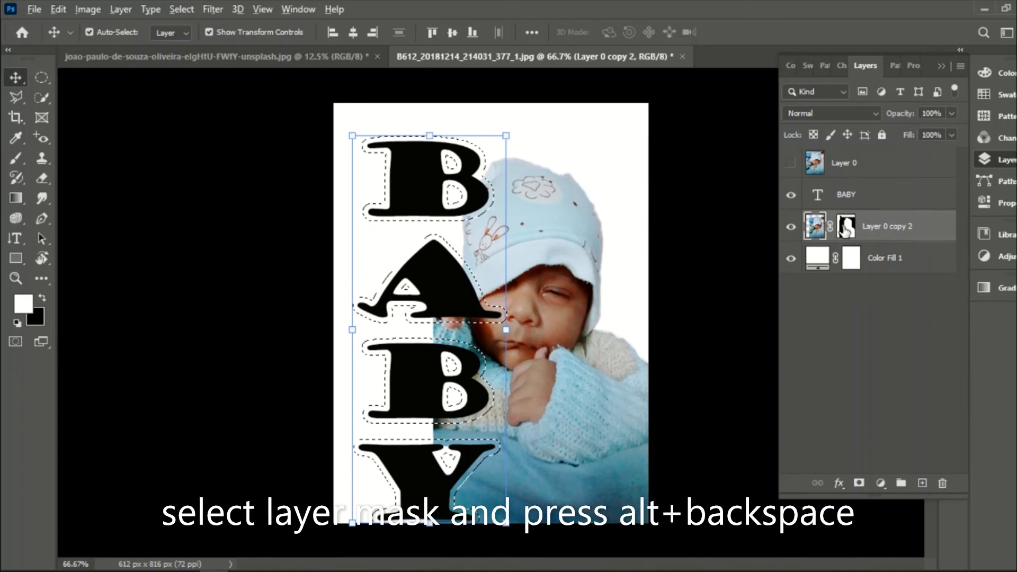
{"action": "key", "text": "alt+BackSpace"}
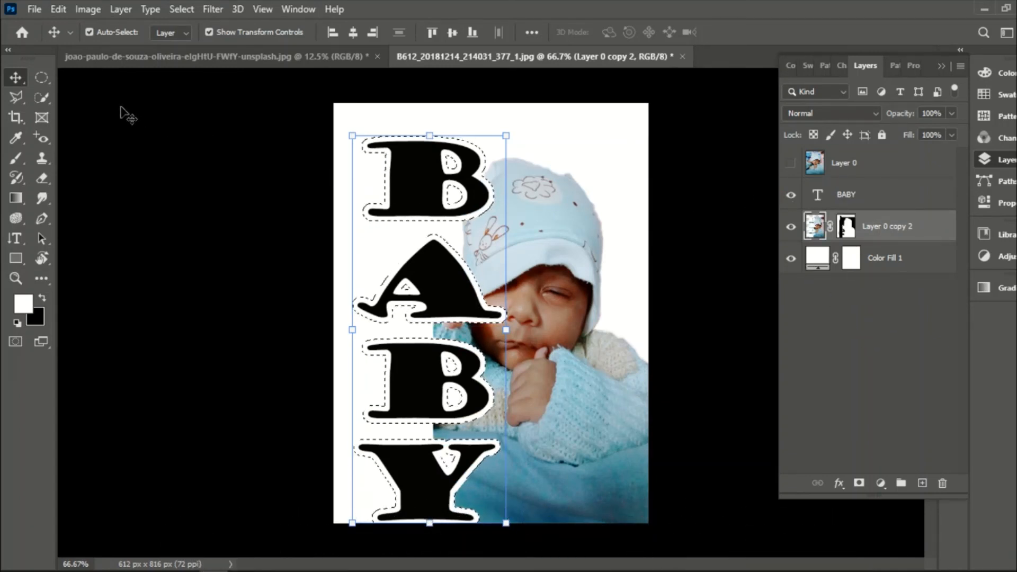
{"action": "left_click", "coordinate": [41, 97]}
{"action": "right_click", "coordinate": [414, 151]}
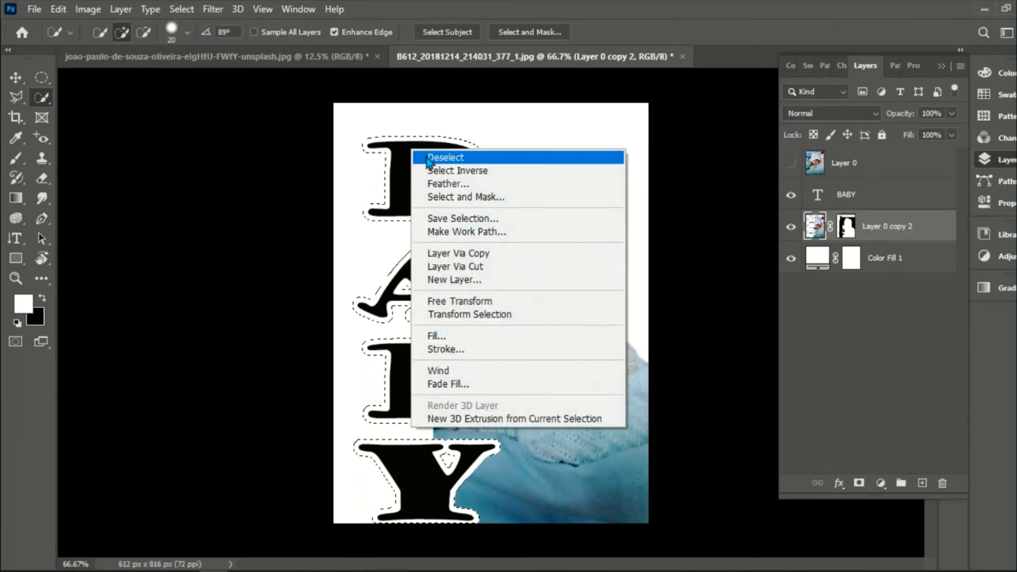
{"action": "left_click", "coordinate": [428, 158]}
{"action": "left_click", "coordinate": [15, 78]}
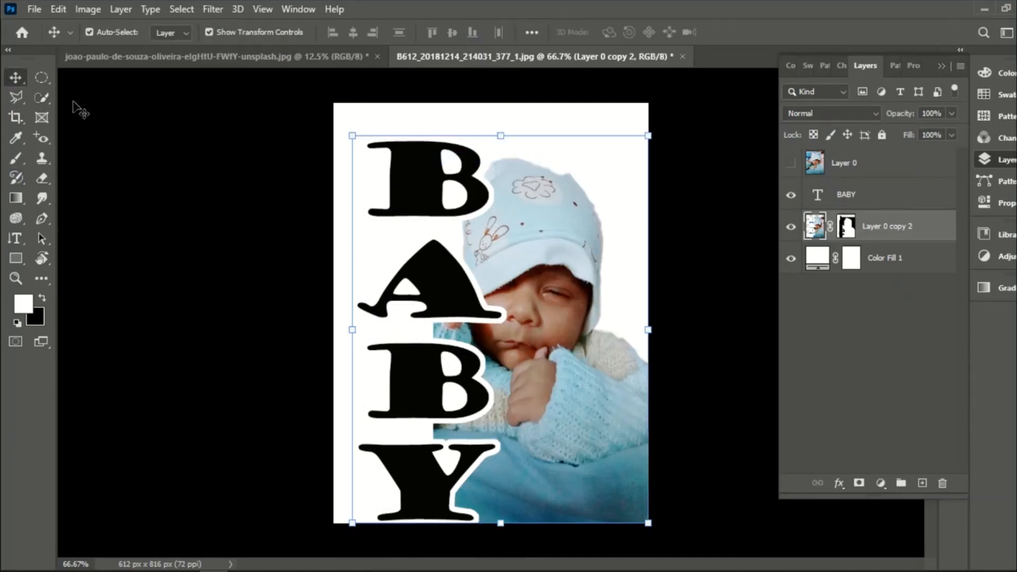
{"action": "left_click", "coordinate": [268, 260]}
- Show Layer 0 and clip it to the BABY text with a clipping mask
{"action": "left_click", "coordinate": [861, 161]}
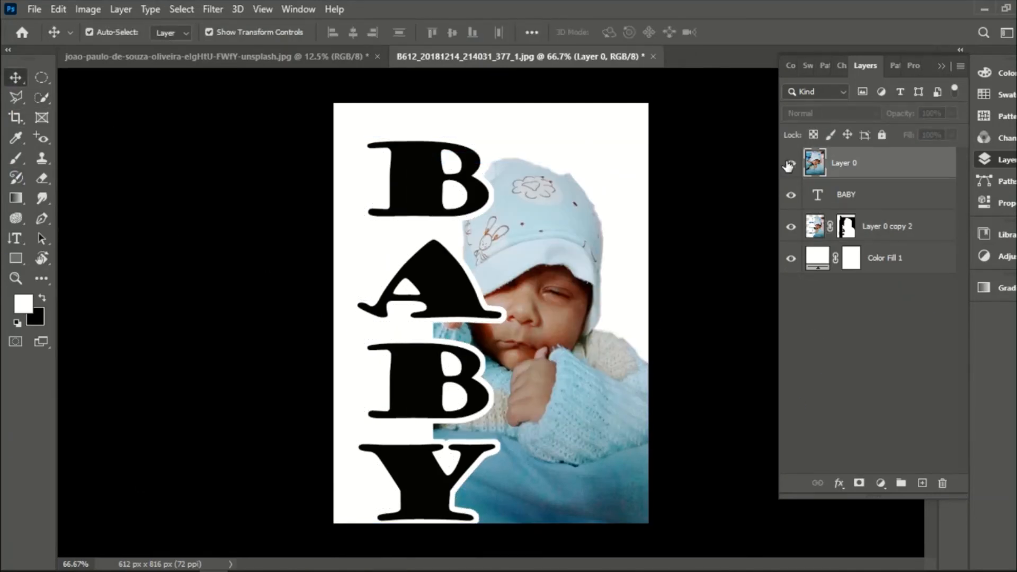
{"action": "left_click", "coordinate": [790, 163]}
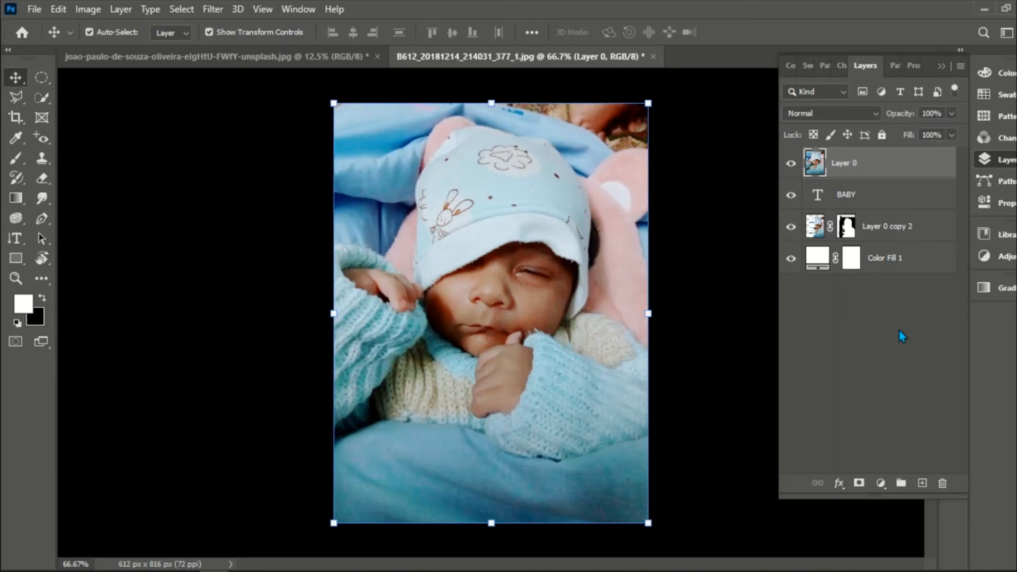
{"action": "right_click", "coordinate": [849, 165]}
{"action": "left_click", "coordinate": [693, 295]}
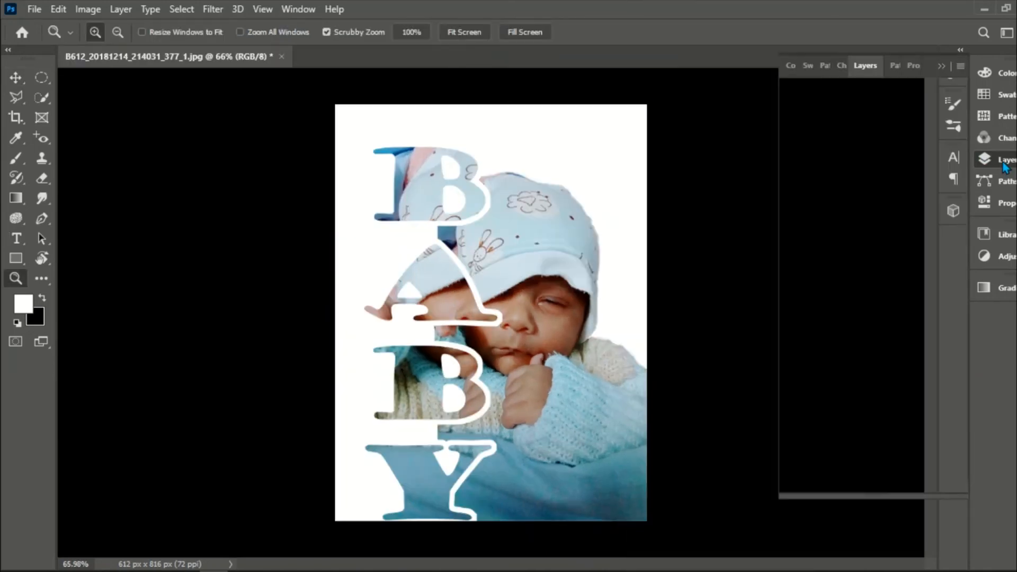
- Shift the clipped Layer 0 photo to the right inside the BABY letters, so the raised hand shows in the A, and deselect the layer
{"action": "left_click", "coordinate": [1005, 164]}
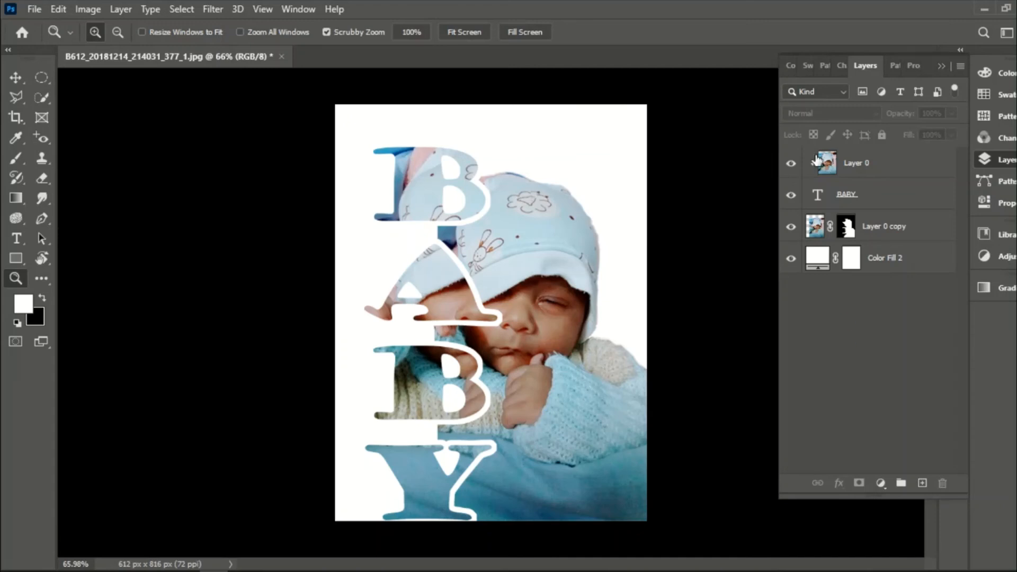
{"action": "left_click", "coordinate": [827, 168]}
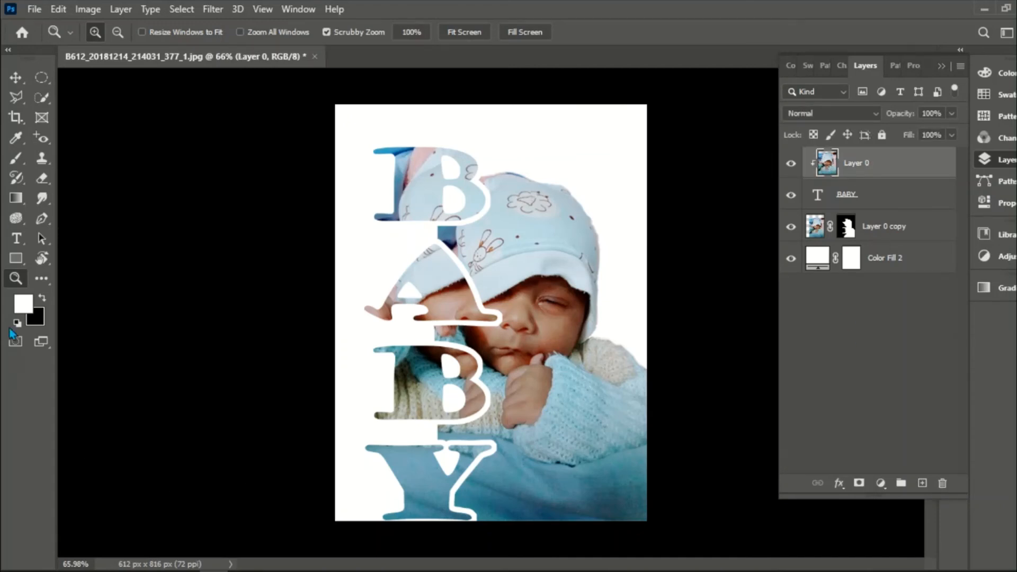
{"action": "left_click", "coordinate": [15, 78]}
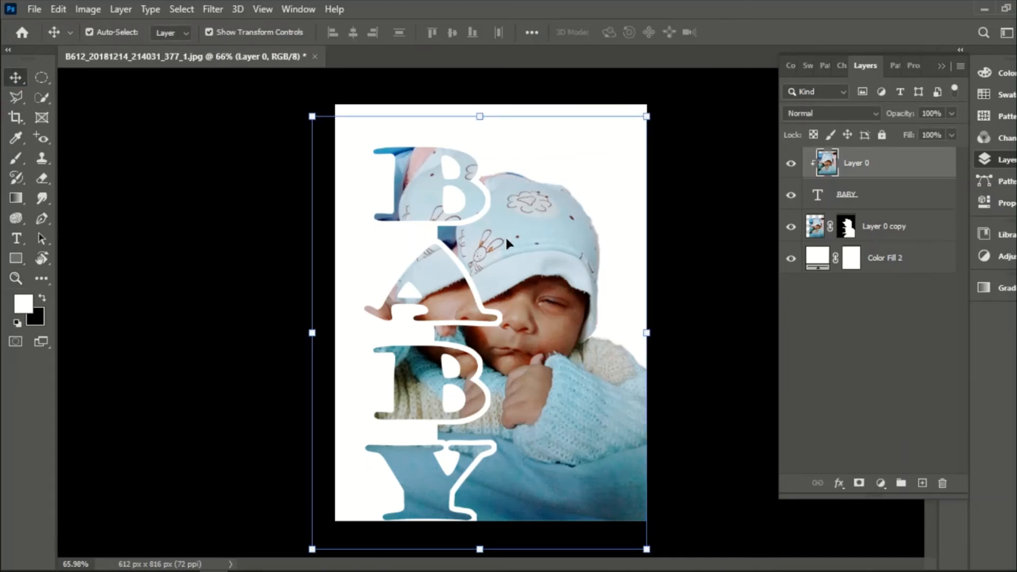
{"action": "left_click_drag", "start_coordinate": [412, 186], "coordinate": [467, 191]}
{"action": "left_click", "coordinate": [653, 364]}
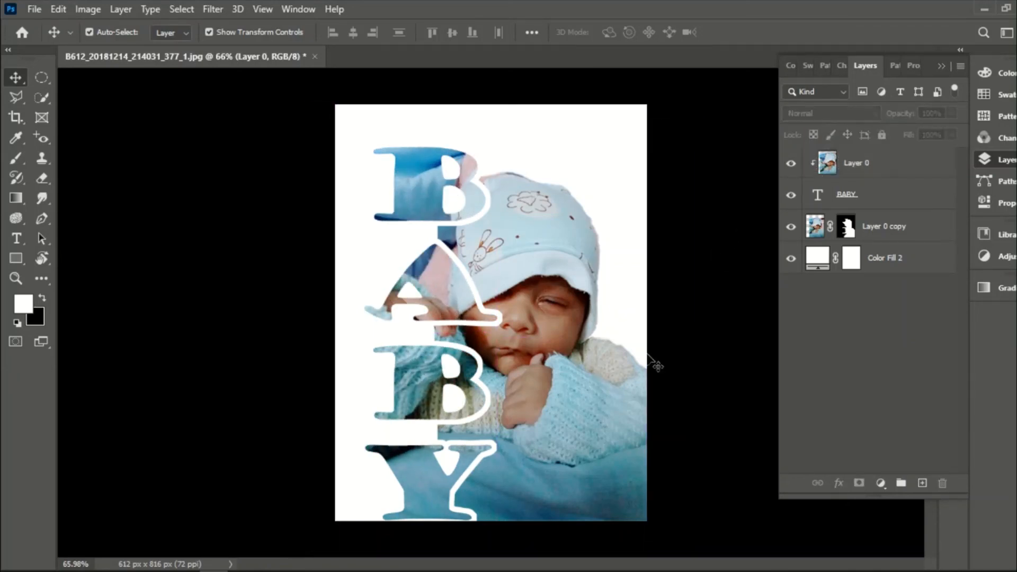
{"action": "mouse_move", "coordinate": [432, 286]}
{"action": "left_mouse_down"}
{"action": "mouse_move", "coordinate": [434, 267]}
{"action": "mouse_move", "coordinate": [453, 284]}
{"action": "mouse_move", "coordinate": [447, 275]}
{"action": "left_mouse_up"}
{"action": "left_click", "coordinate": [729, 209]}
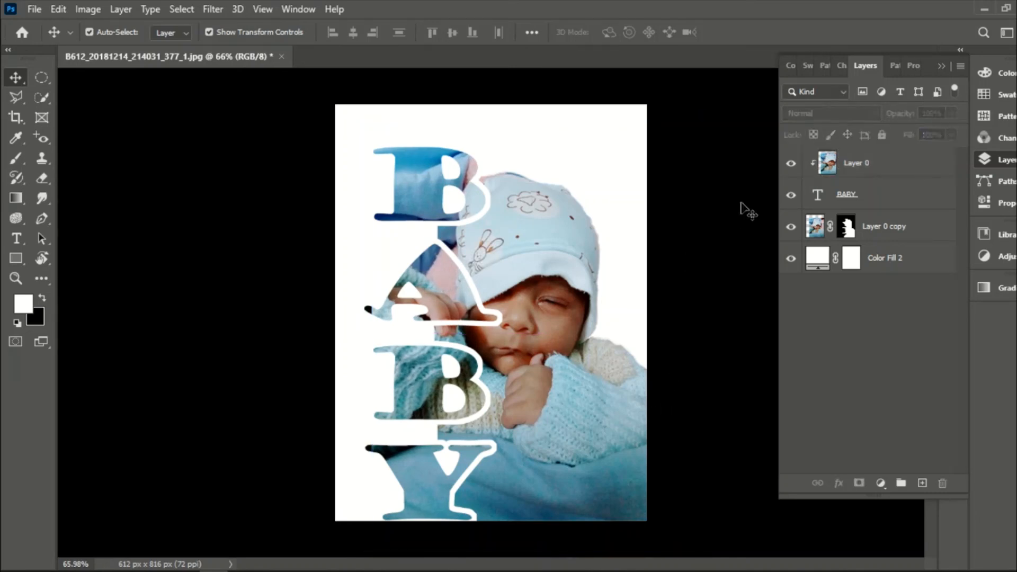
- Hide the layer list and examine the whole composition of the cut-out baby and photo-filled letters
{"action": "left_click", "coordinate": [941, 67]}
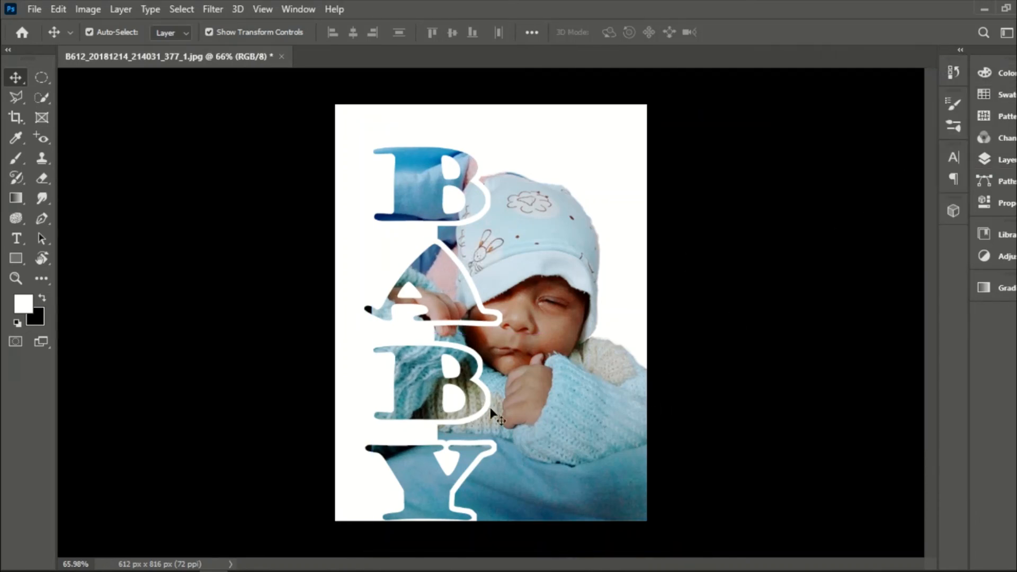
{"action": "key", "text": "z"}
{"action": "left_click", "coordinate": [506, 402]}
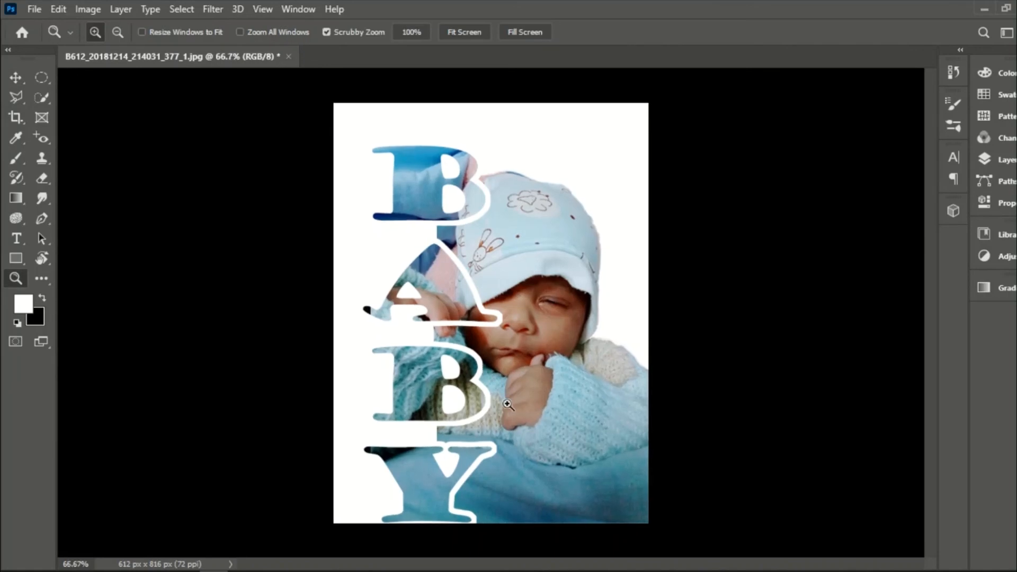
{"action": "left_click", "coordinate": [501, 355]}
{"action": "left_click_drag", "start_coordinate": [525, 336], "coordinate": [492, 347]}
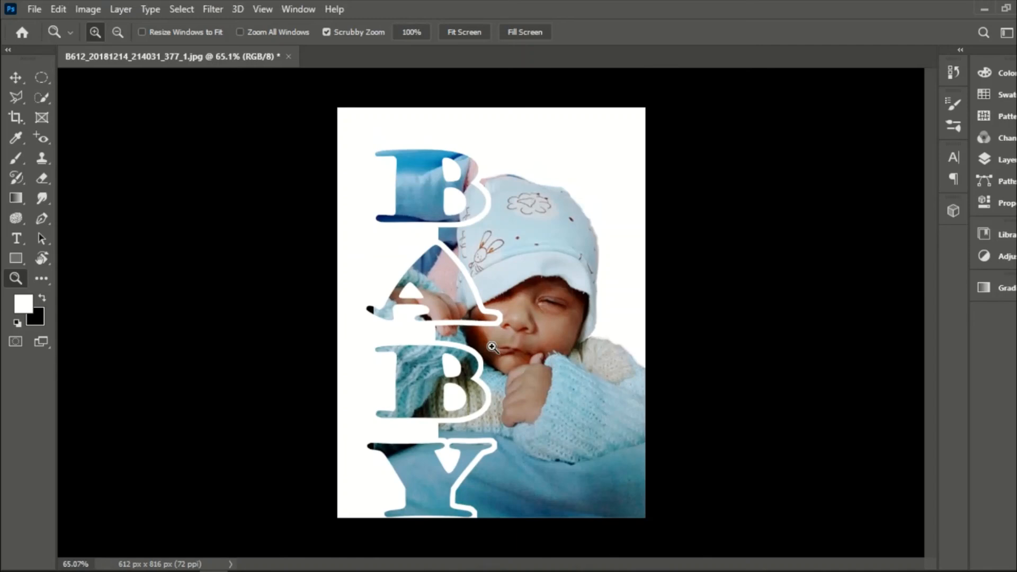
{"action": "key", "text": "v"}
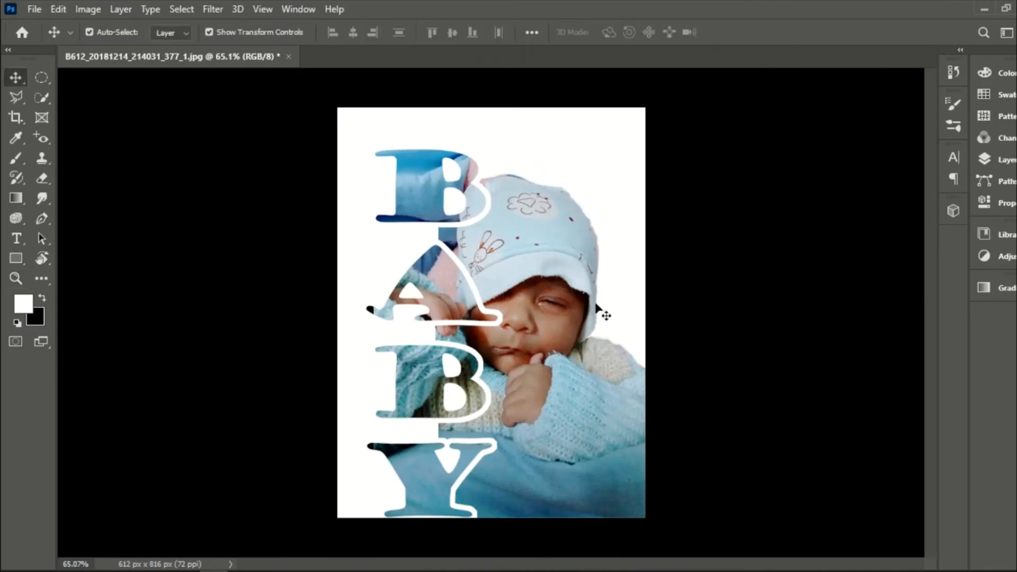